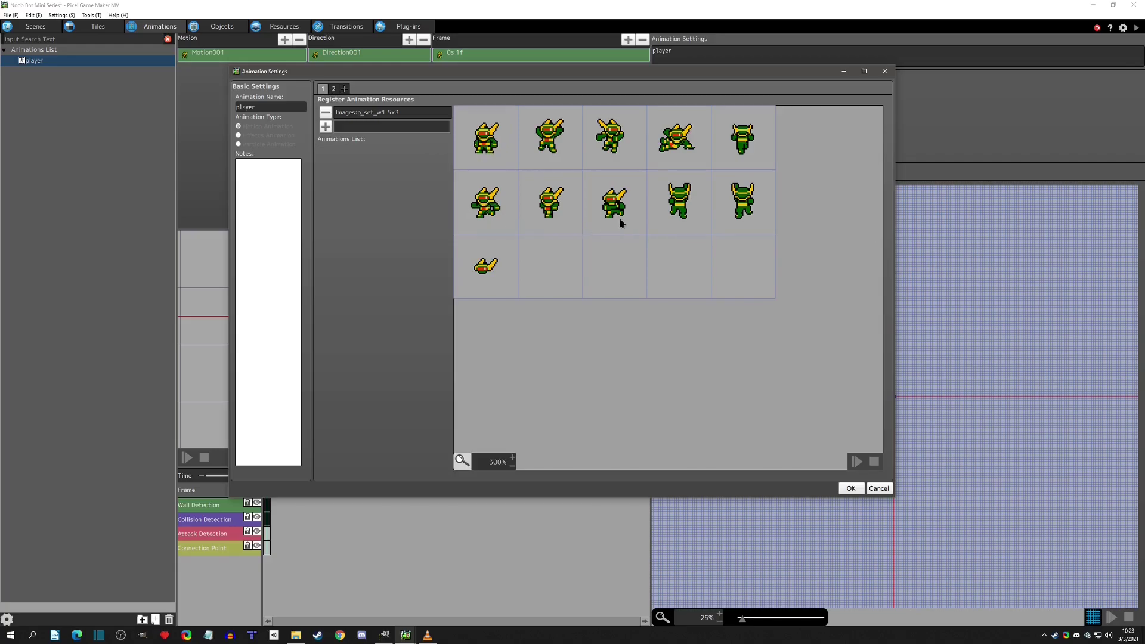
Compare the player animation's resource sets 1 (p_set_w1) and 2 (p_set_w1_atk), and accept the animation settings.
{"action": "left_click", "coordinate": [334, 88]}
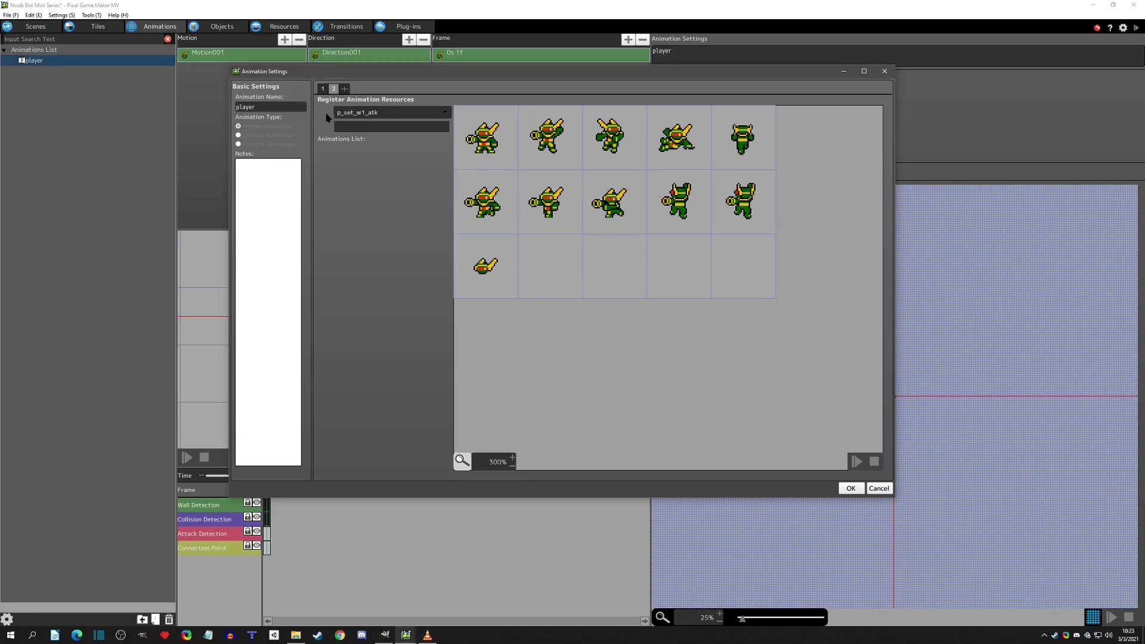
{"action": "left_click", "coordinate": [323, 88]}
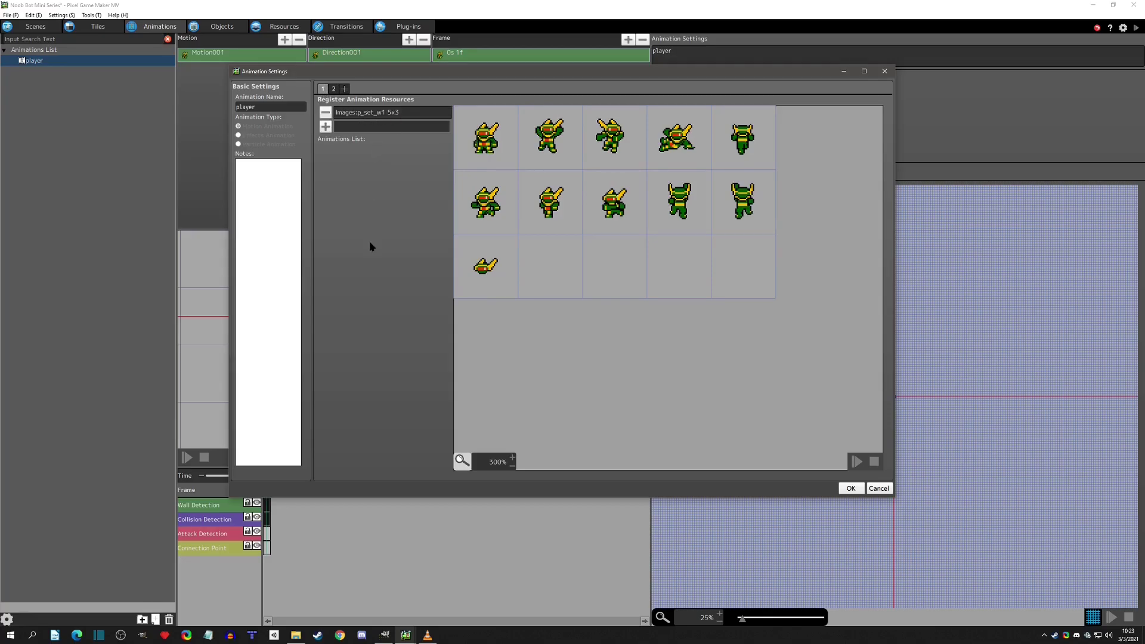
{"action": "left_click", "coordinate": [333, 89]}
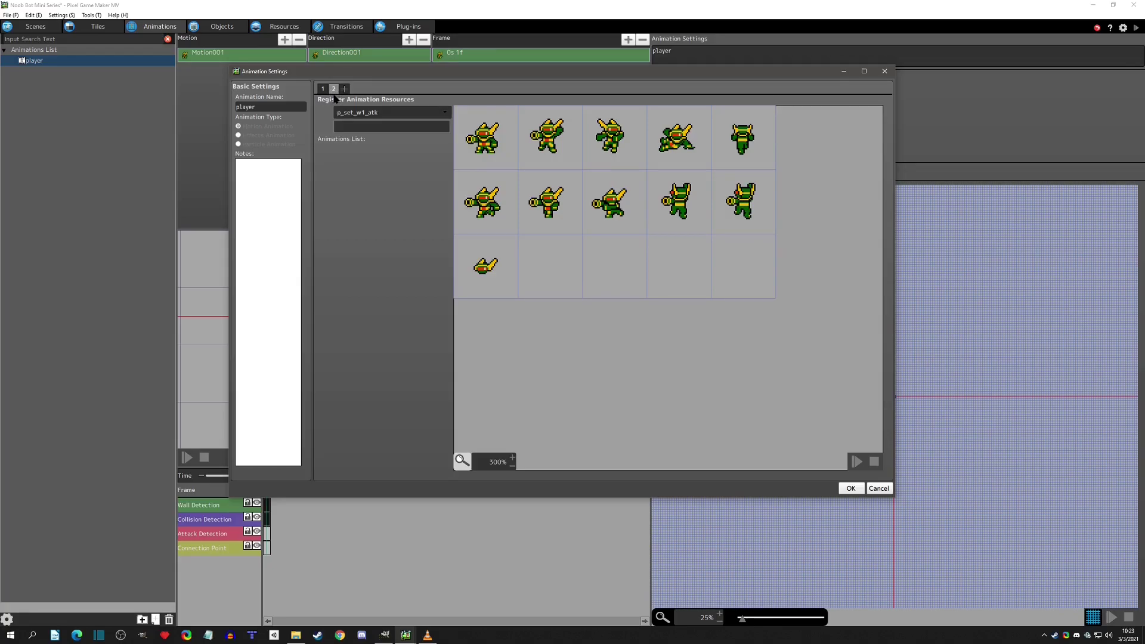
{"action": "left_click", "coordinate": [446, 114]}
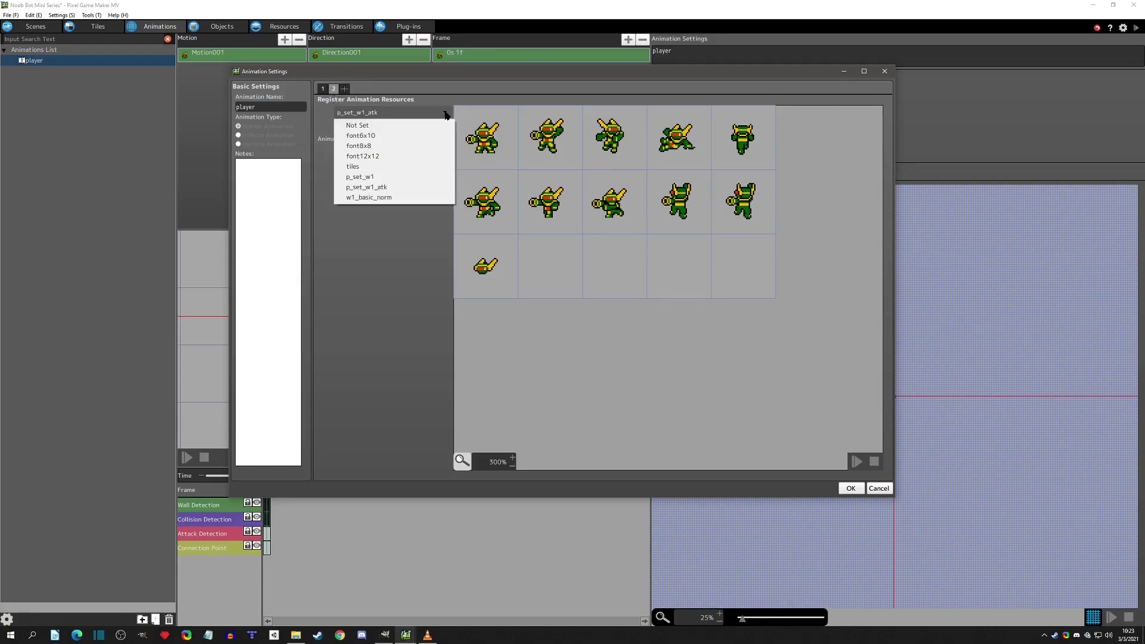
{"action": "left_click", "coordinate": [446, 114]}
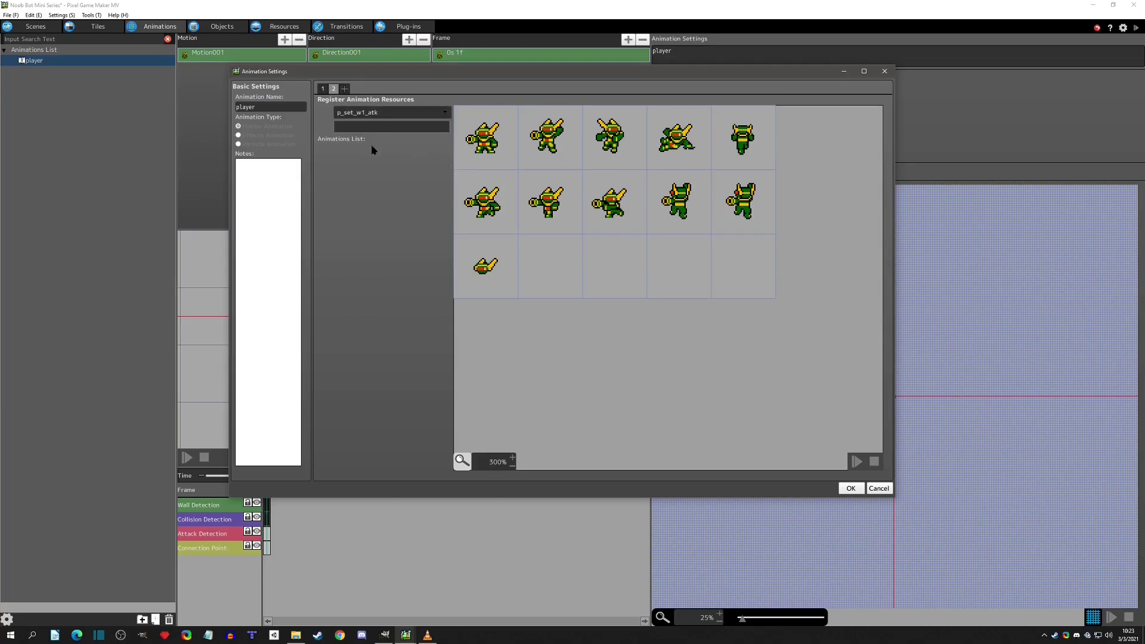
{"action": "left_click", "coordinate": [397, 113]}
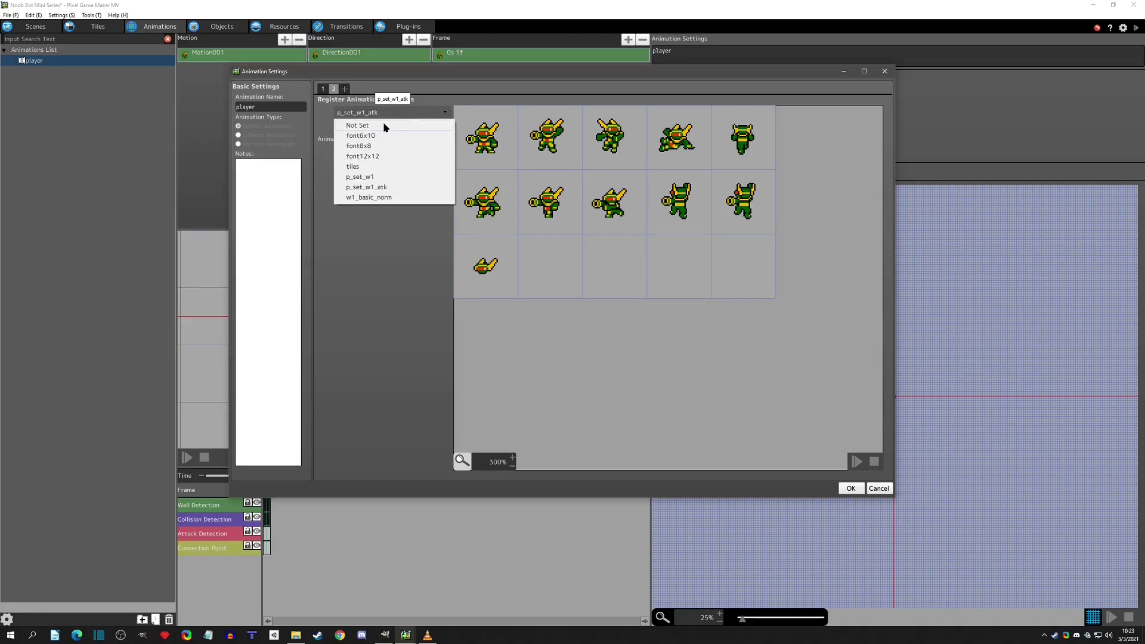
{"action": "left_click", "coordinate": [378, 103]}
{"action": "left_click", "coordinate": [322, 88]}
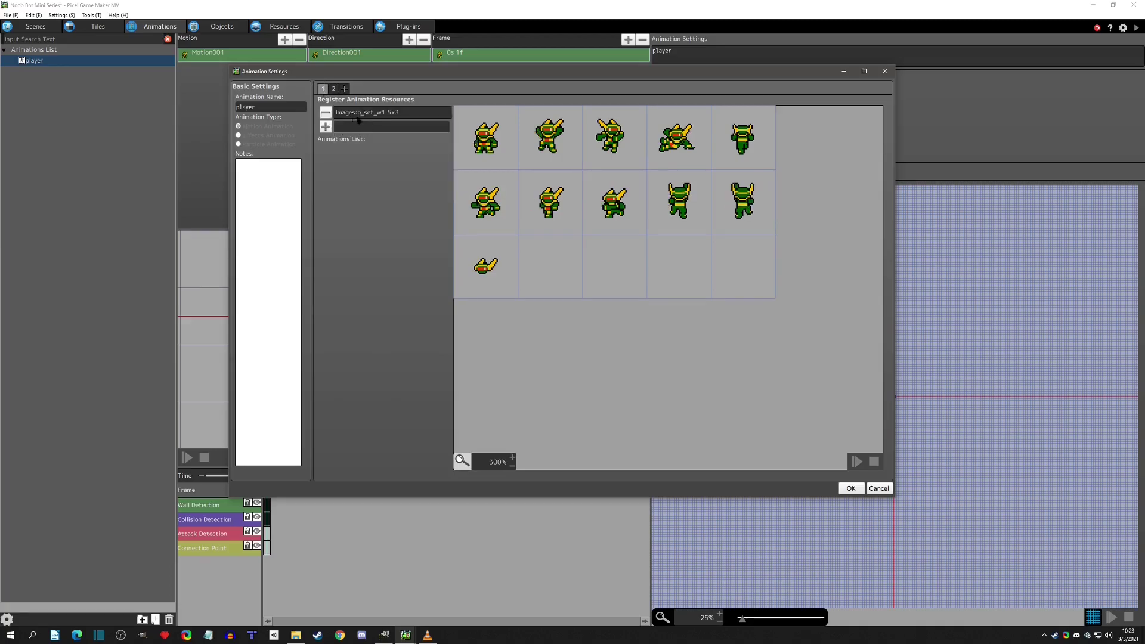
{"action": "left_click", "coordinate": [334, 89]}
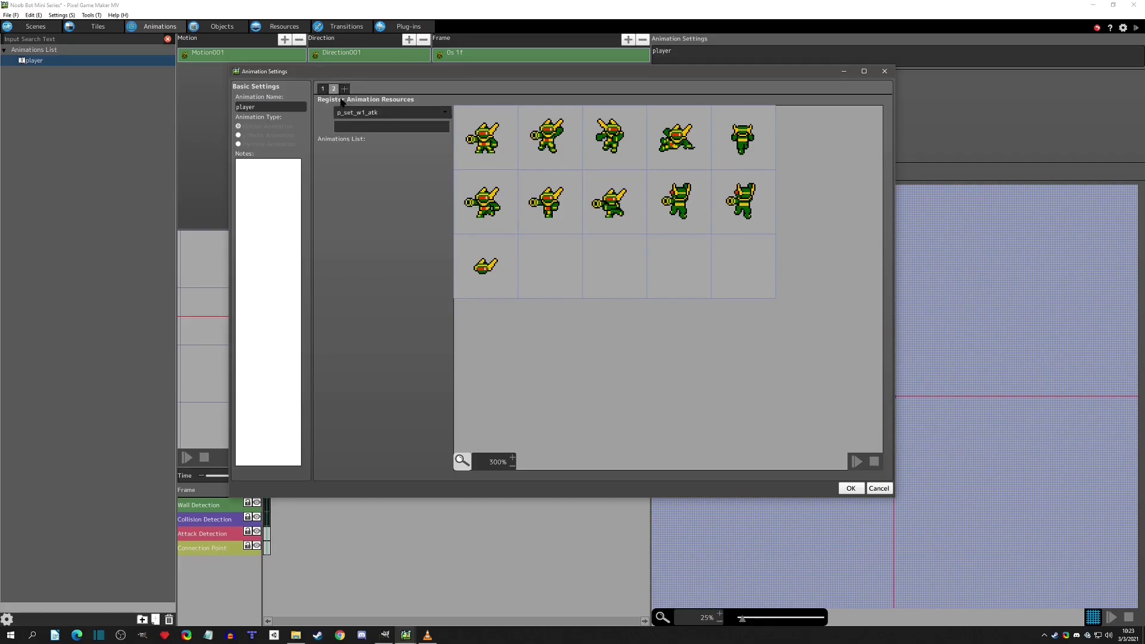
{"action": "left_click", "coordinate": [323, 89]}
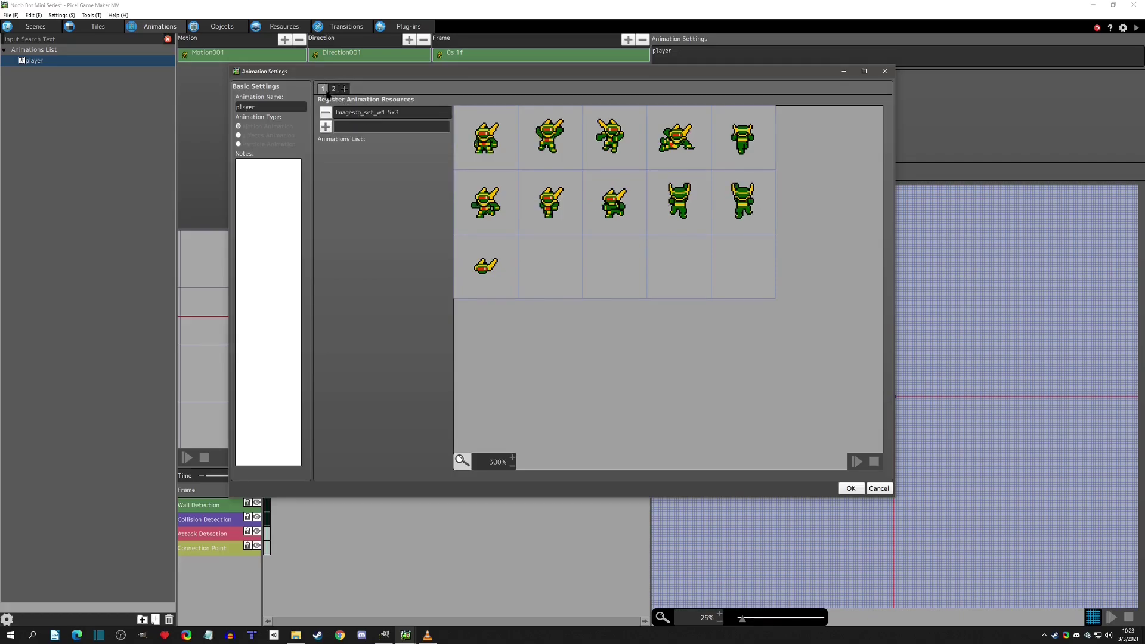
{"action": "left_click", "coordinate": [334, 89]}
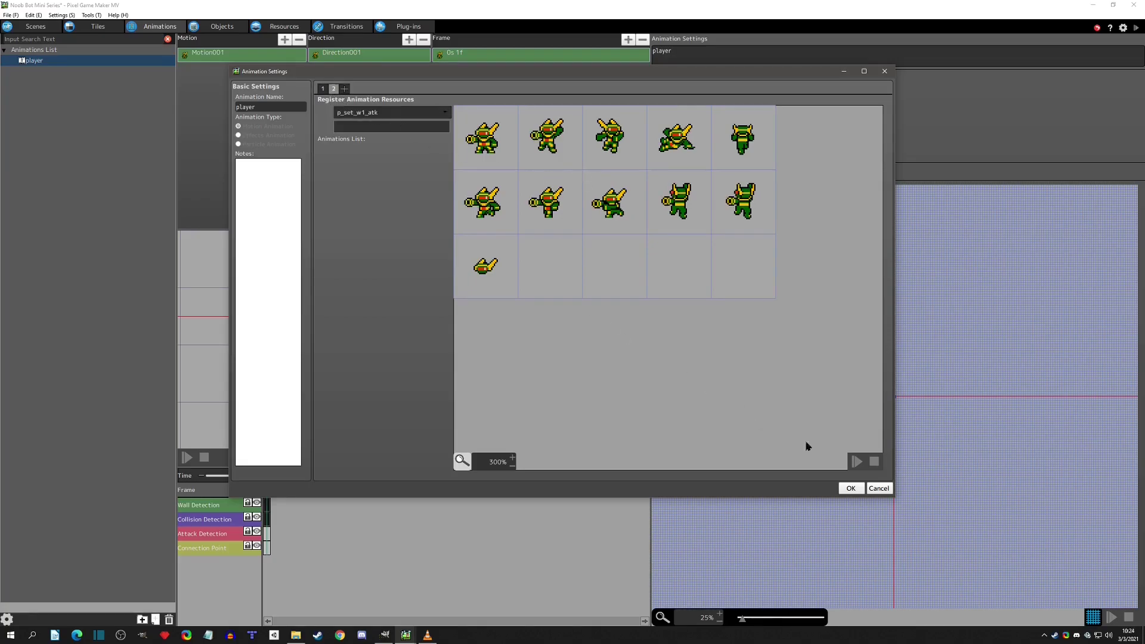
{"action": "left_click", "coordinate": [851, 488]}
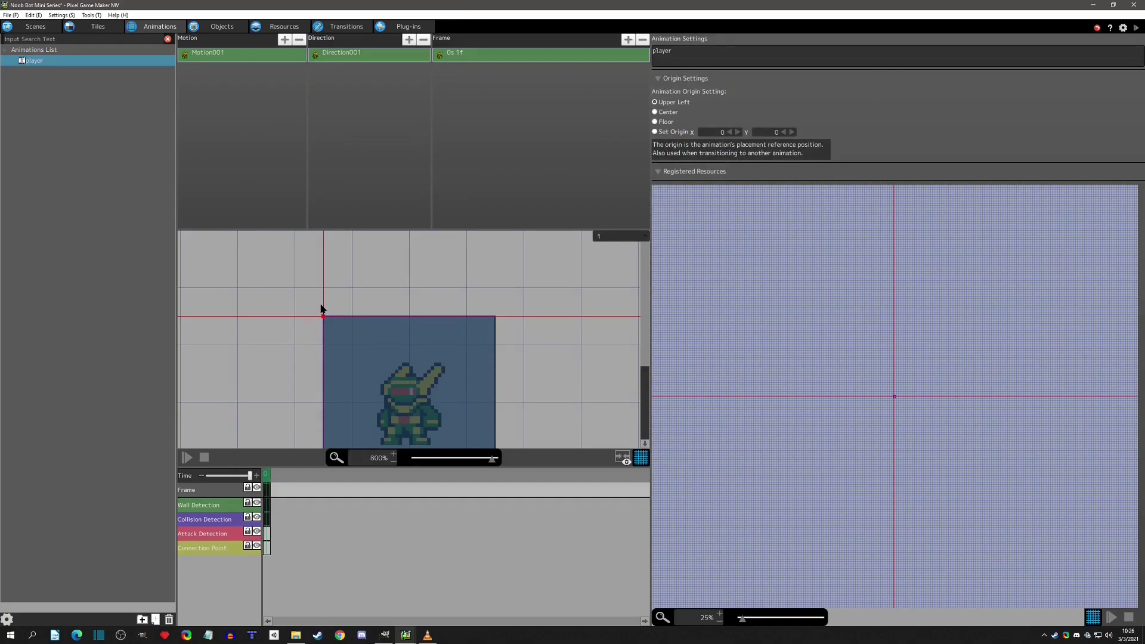
Compare the Center and Floor origins for the player animation and set the origin to Center.
{"action": "left_click", "coordinate": [82, 66]}
{"action": "left_click", "coordinate": [672, 114]}
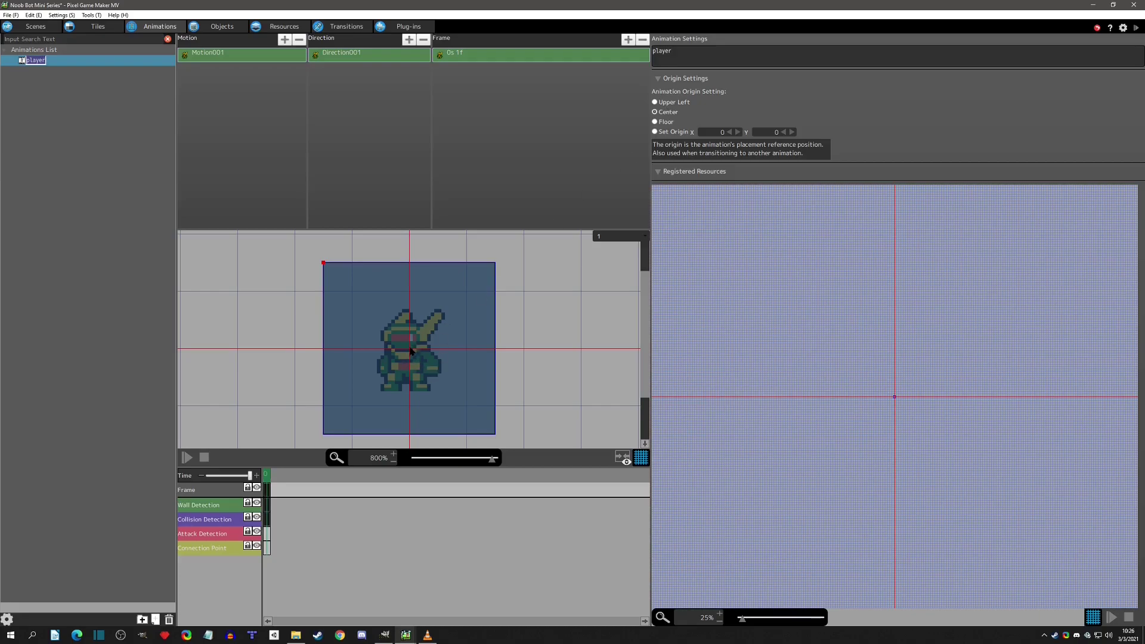
{"action": "left_click", "coordinate": [664, 122]}
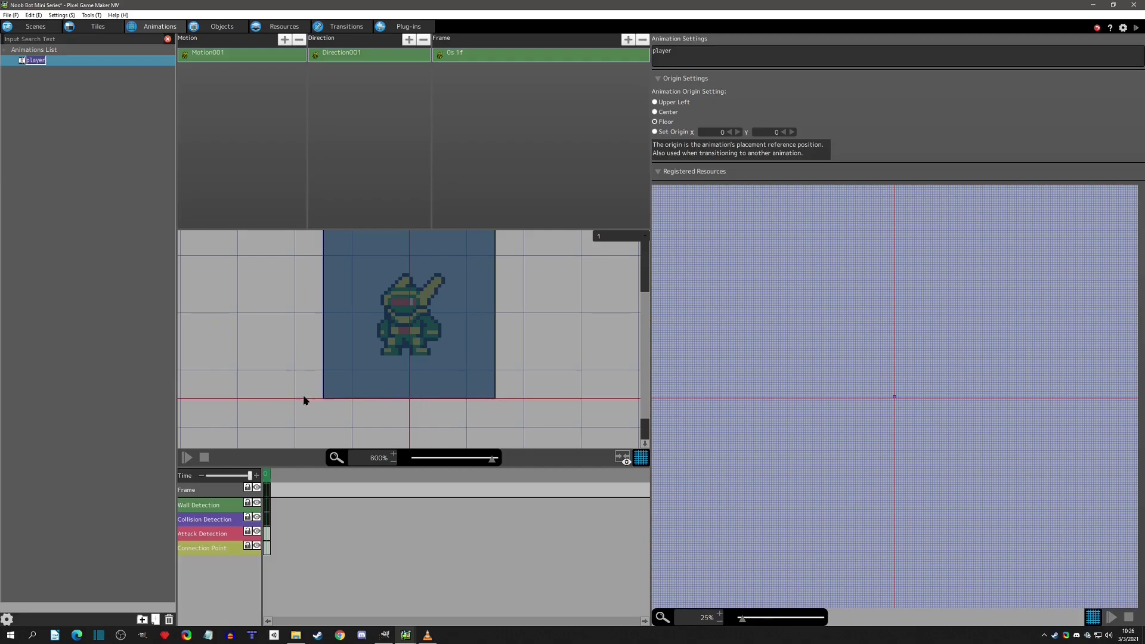
{"action": "scroll", "coordinate": [424, 385], "scroll_direction": "up", "scroll_amount": 1}
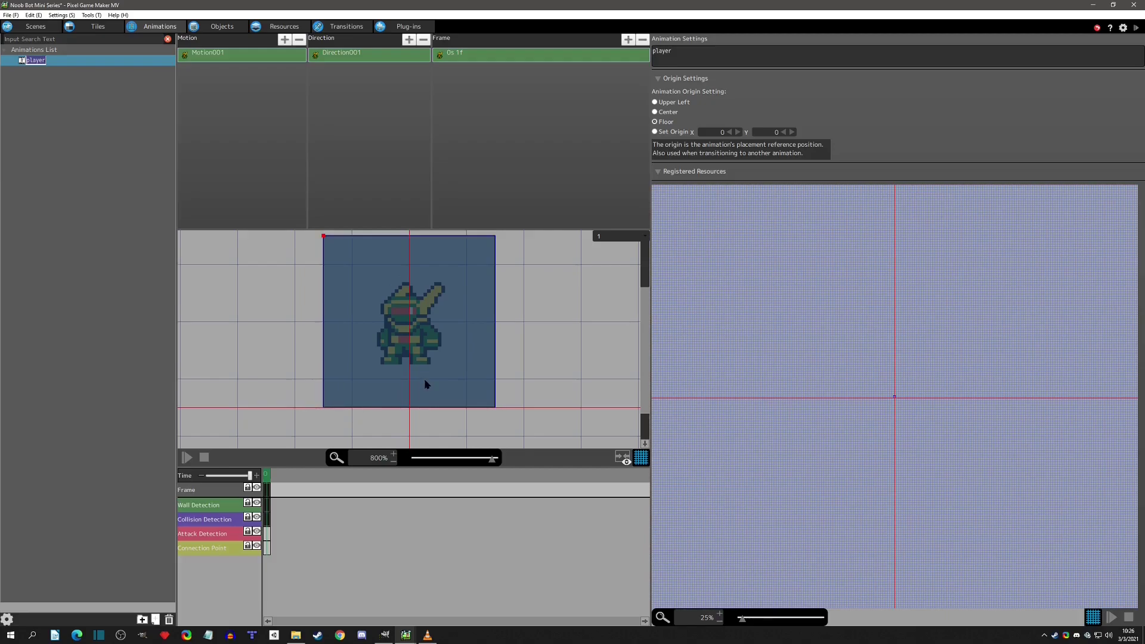
{"action": "left_click", "coordinate": [668, 112]}
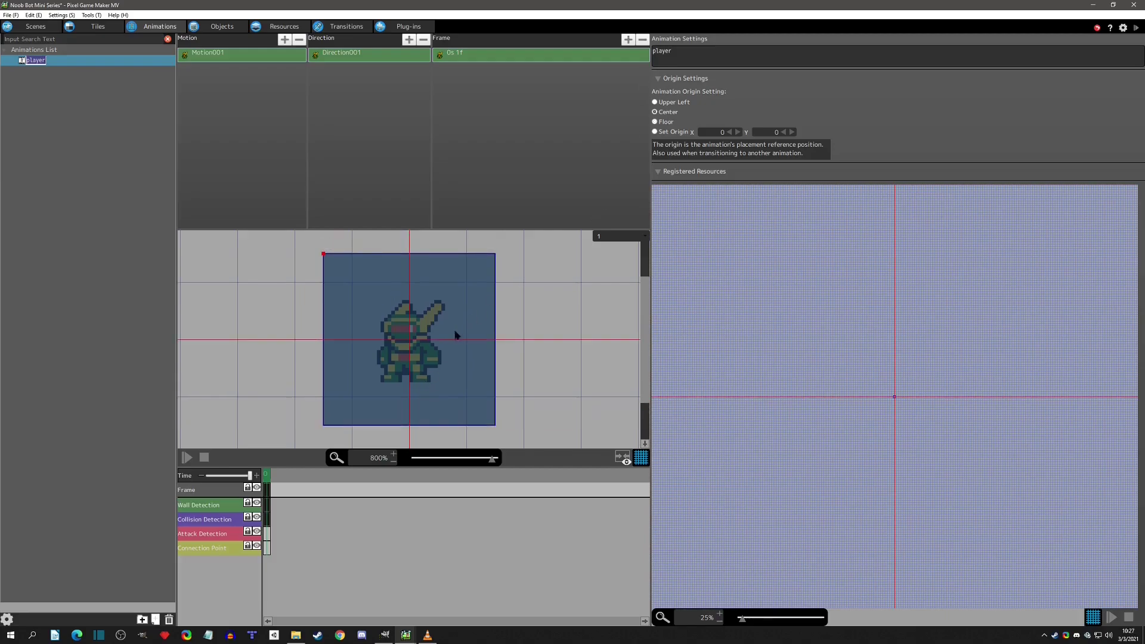
{"action": "left_click", "coordinate": [82, 97]}
{"action": "left_click", "coordinate": [47, 59]}
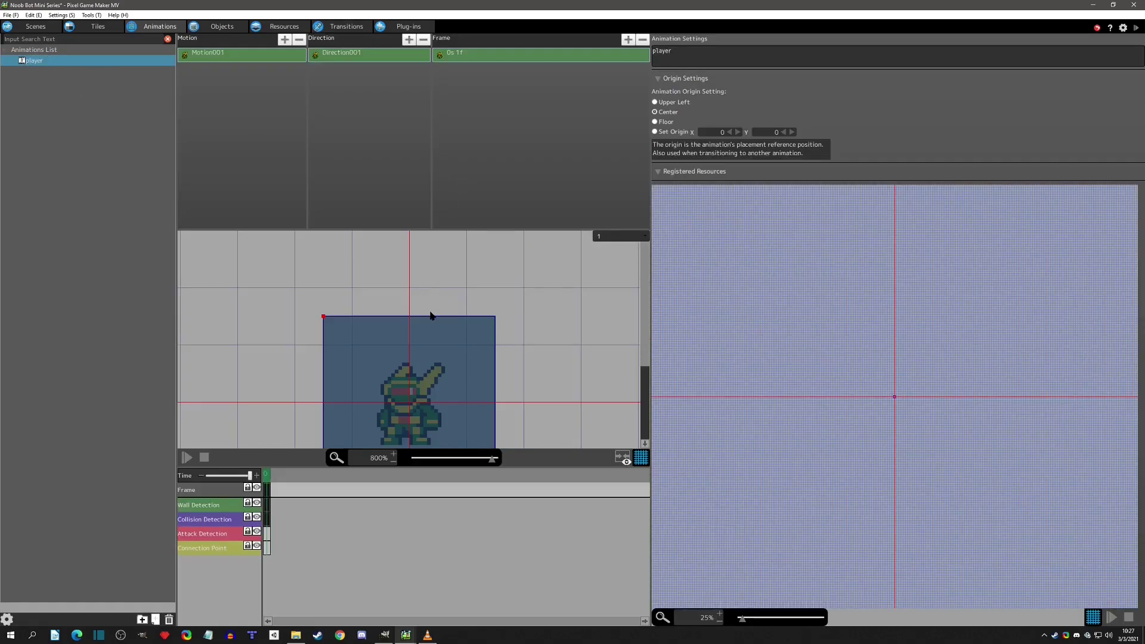
Delete the collision detection keyframe from the player's first frame.
{"action": "scroll", "coordinate": [431, 315], "scroll_direction": "down", "scroll_amount": 2}
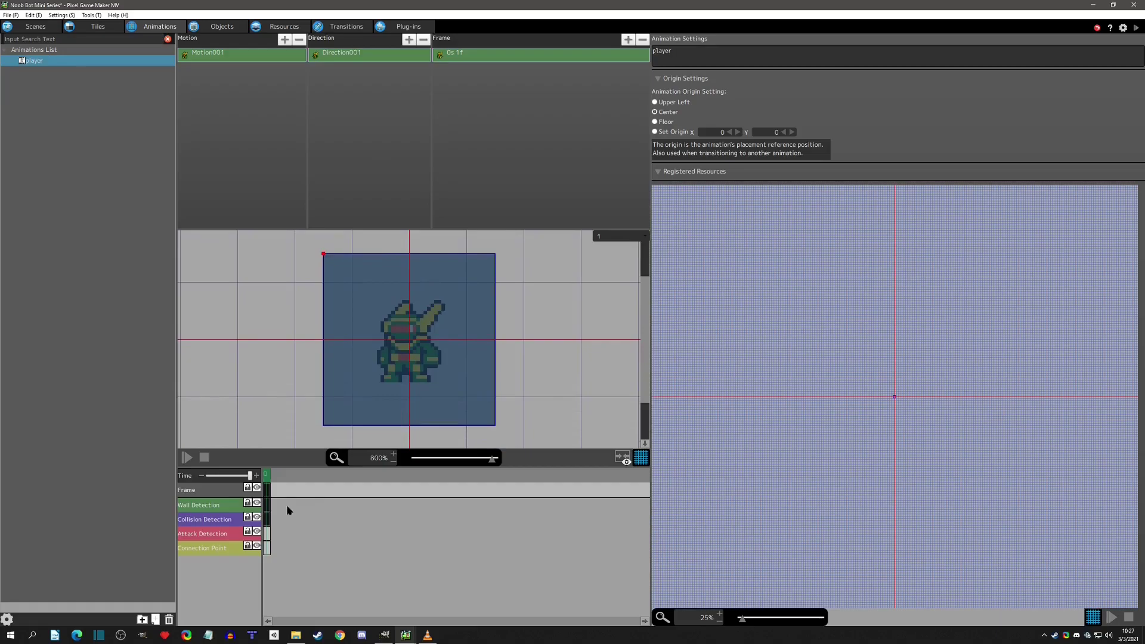
{"action": "right_click", "coordinate": [269, 525]}
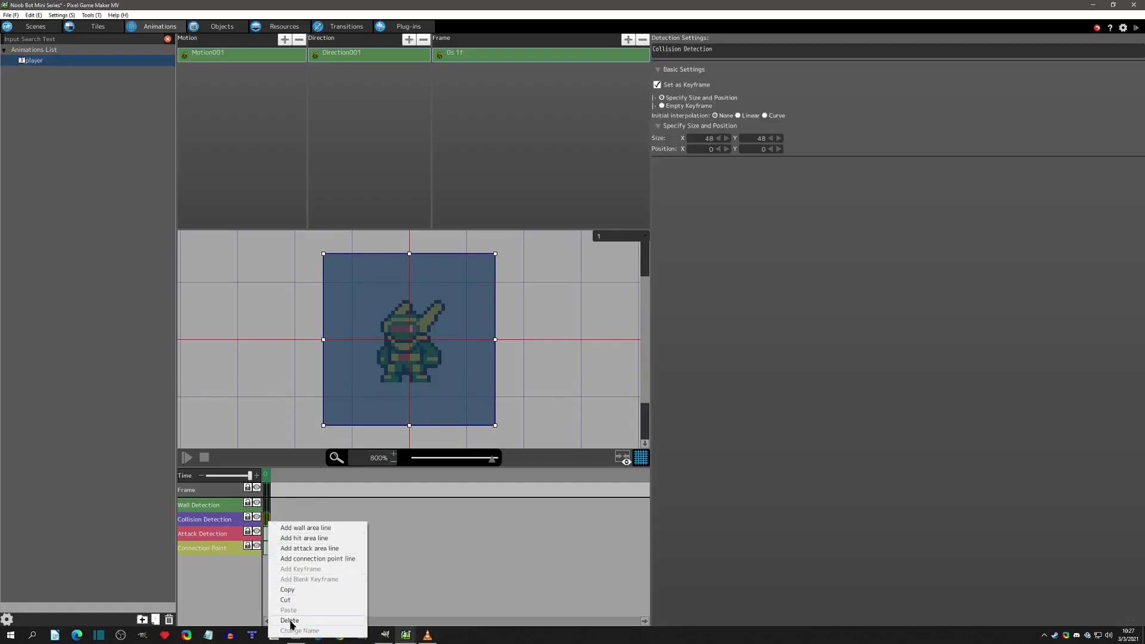
{"action": "left_click", "coordinate": [292, 624]}
Shrink the wall detection area vertically over the player's lower body to a height of 10 at Y position 26.
{"action": "left_click", "coordinate": [381, 346]}
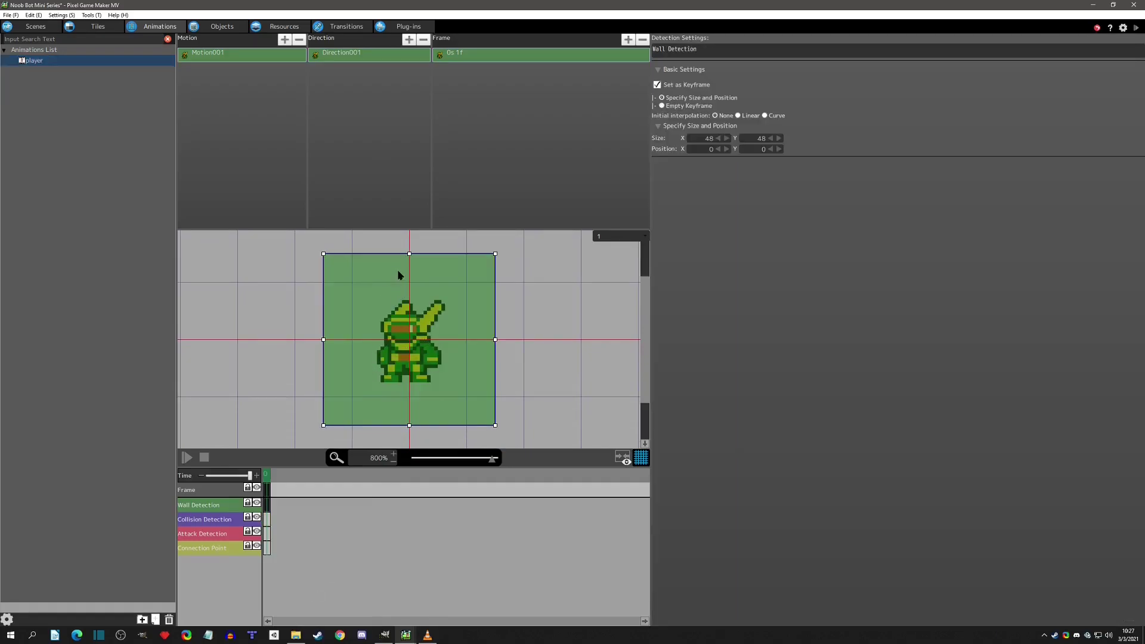
{"action": "left_click_drag", "start_coordinate": [410, 258], "coordinate": [413, 352]}
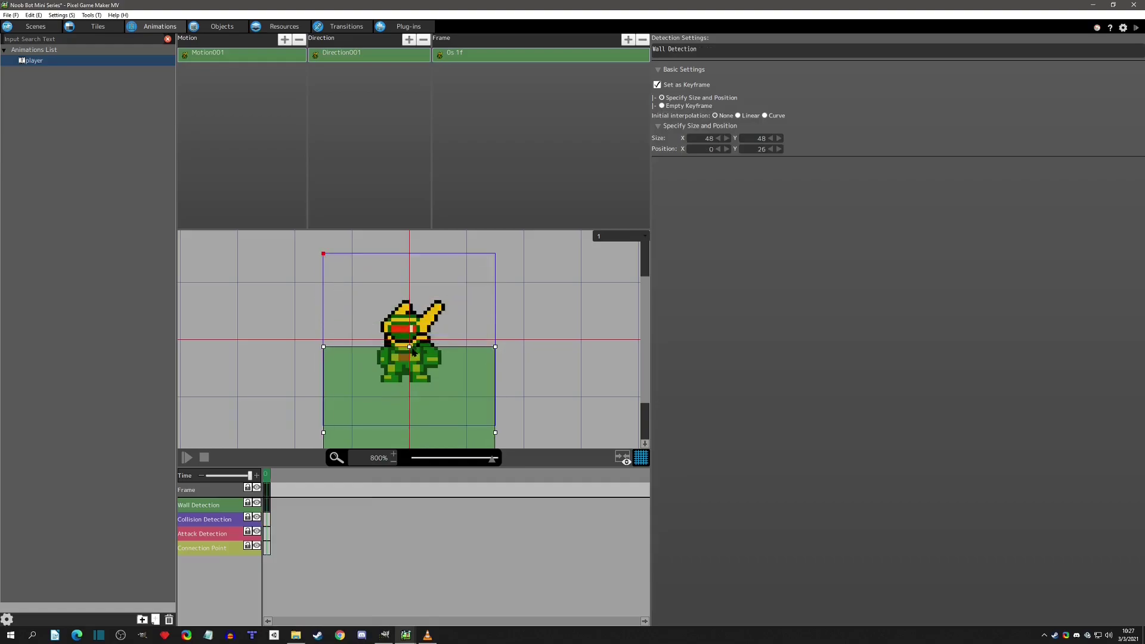
{"action": "scroll", "coordinate": [411, 351], "scroll_direction": "down", "scroll_amount": 1}
{"action": "scroll", "coordinate": [409, 353], "scroll_direction": "down", "scroll_amount": 2}
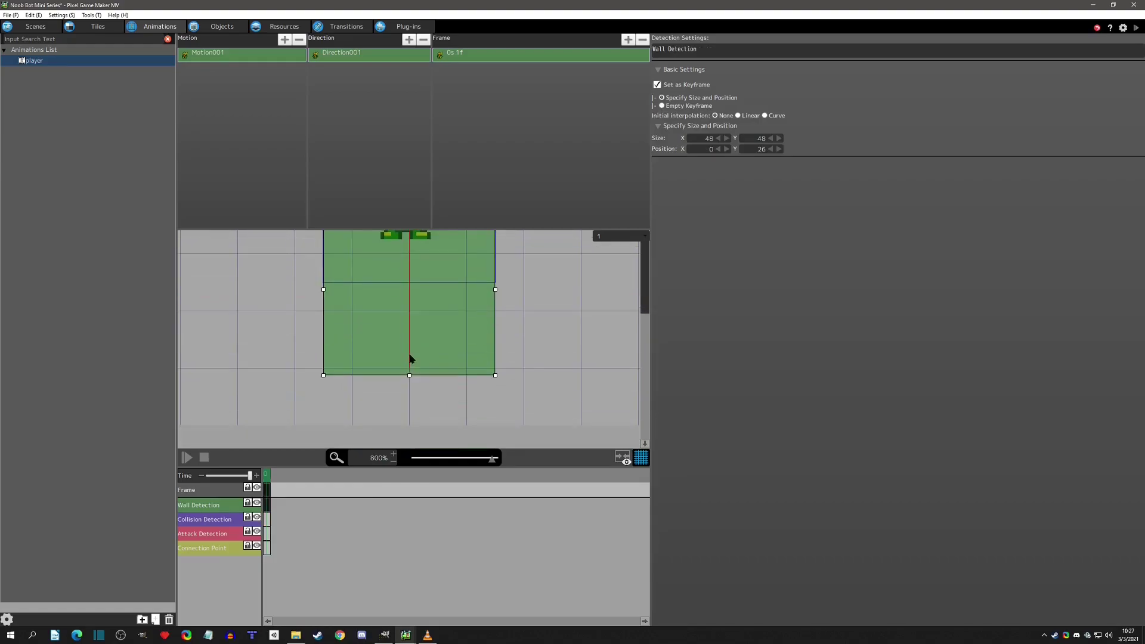
{"action": "left_click_drag", "start_coordinate": [410, 378], "coordinate": [418, 242]}
{"action": "scroll", "coordinate": [417, 241], "scroll_direction": "up", "scroll_amount": 2}
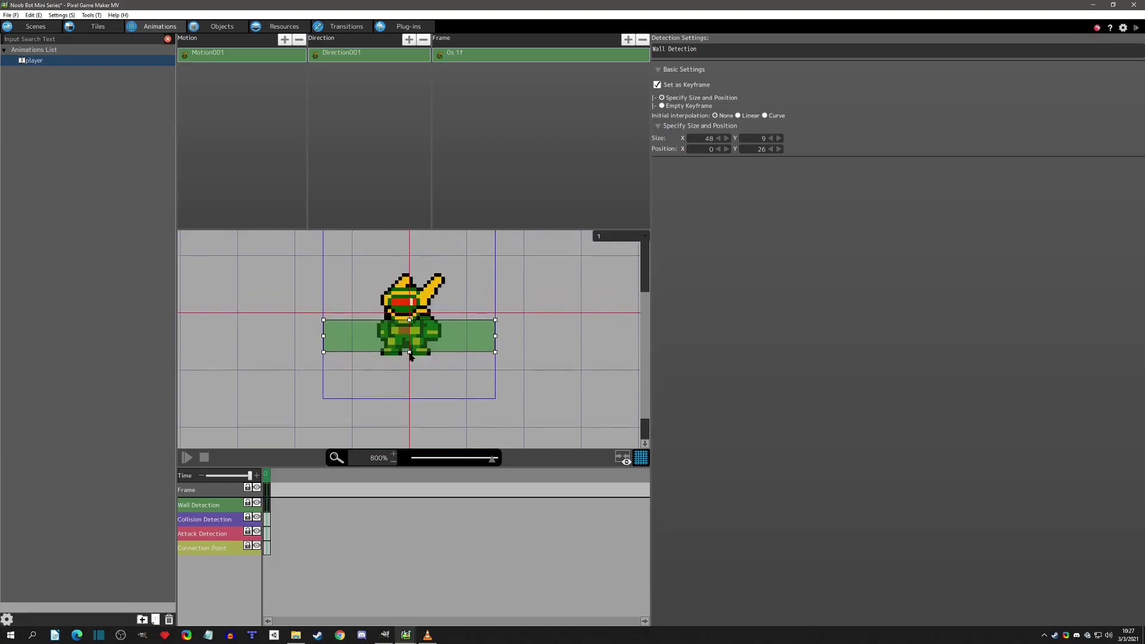
{"action": "left_click_drag", "start_coordinate": [409, 354], "coordinate": [410, 358]}
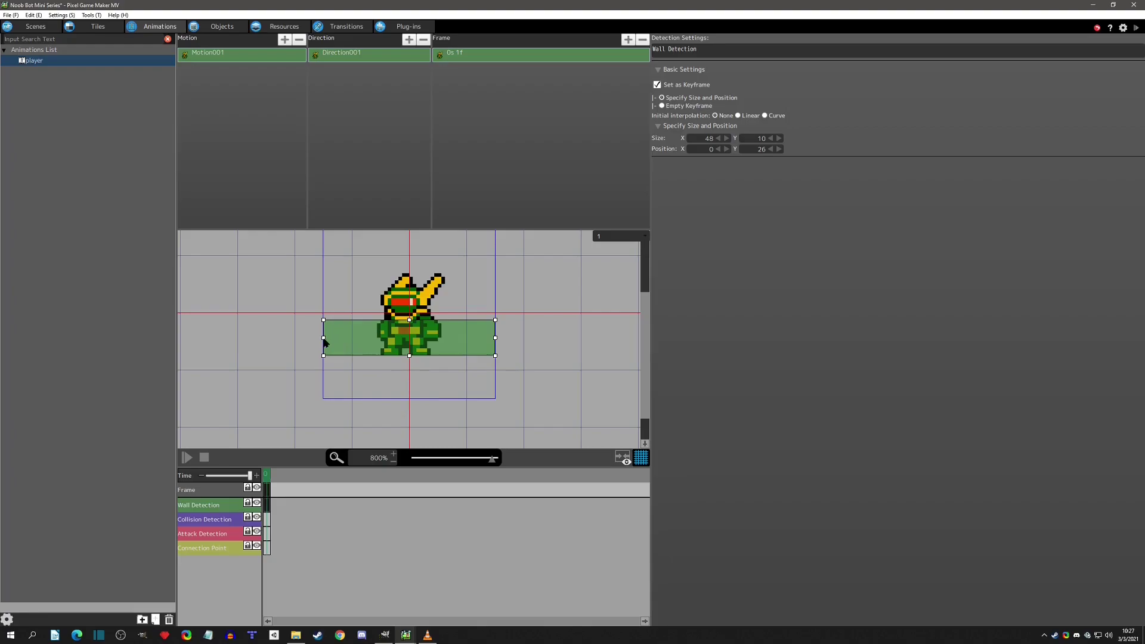
Narrow the wall detection area to a width of 12 and reduce its height to 6 around the player's feet.
{"action": "left_click_drag", "start_coordinate": [324, 338], "coordinate": [390, 341]}
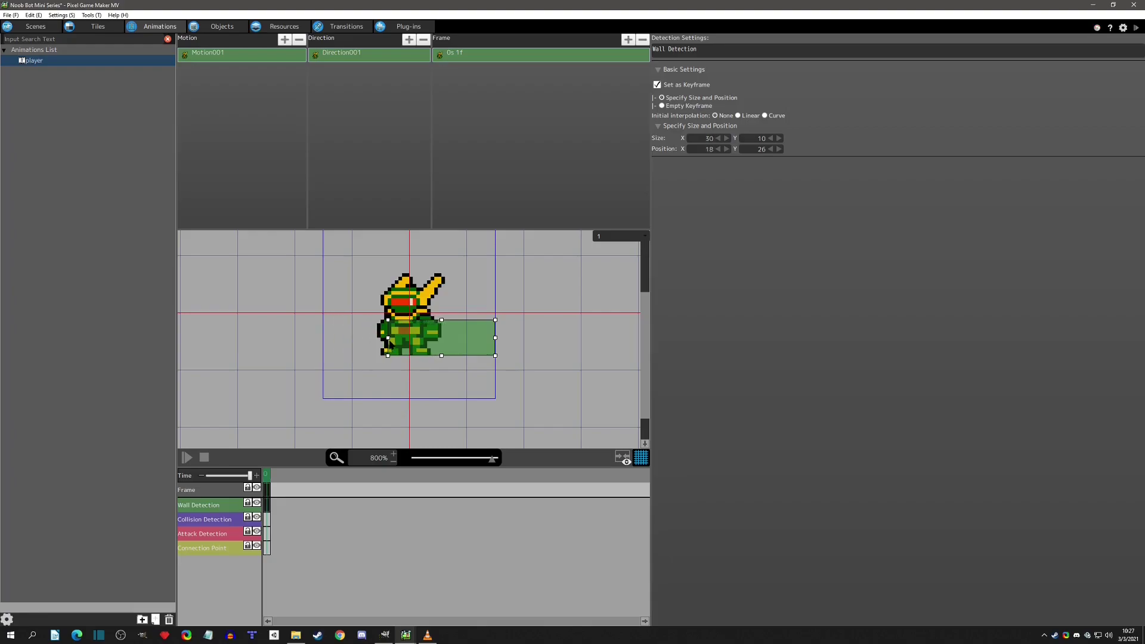
{"action": "left_click_drag", "start_coordinate": [496, 341], "coordinate": [431, 341]}
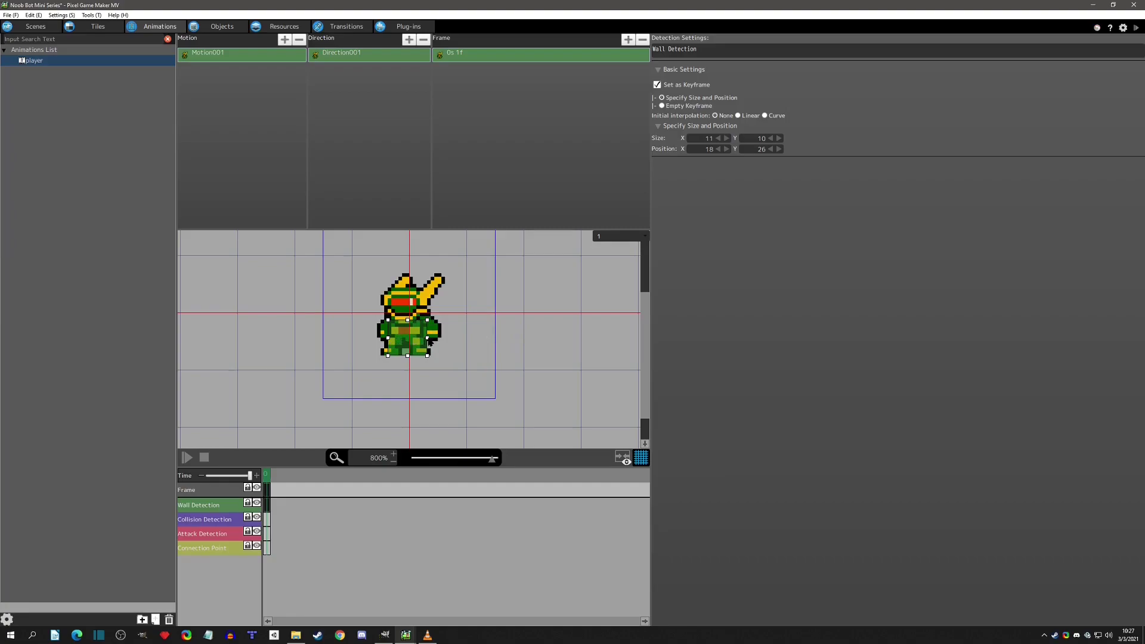
{"action": "left_click_drag", "start_coordinate": [430, 341], "coordinate": [413, 338]}
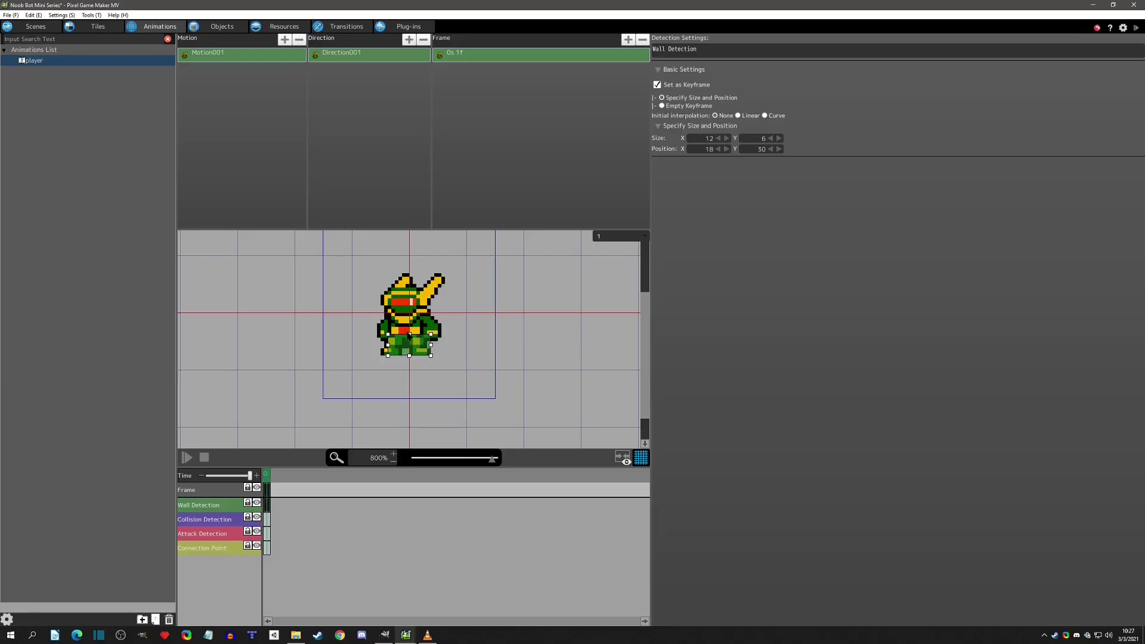
{"action": "key", "text": "Left"}
Flip the frame image horizontally and align the wall detection area at position X 18, Y 30.
{"action": "left_click", "coordinate": [452, 60]}
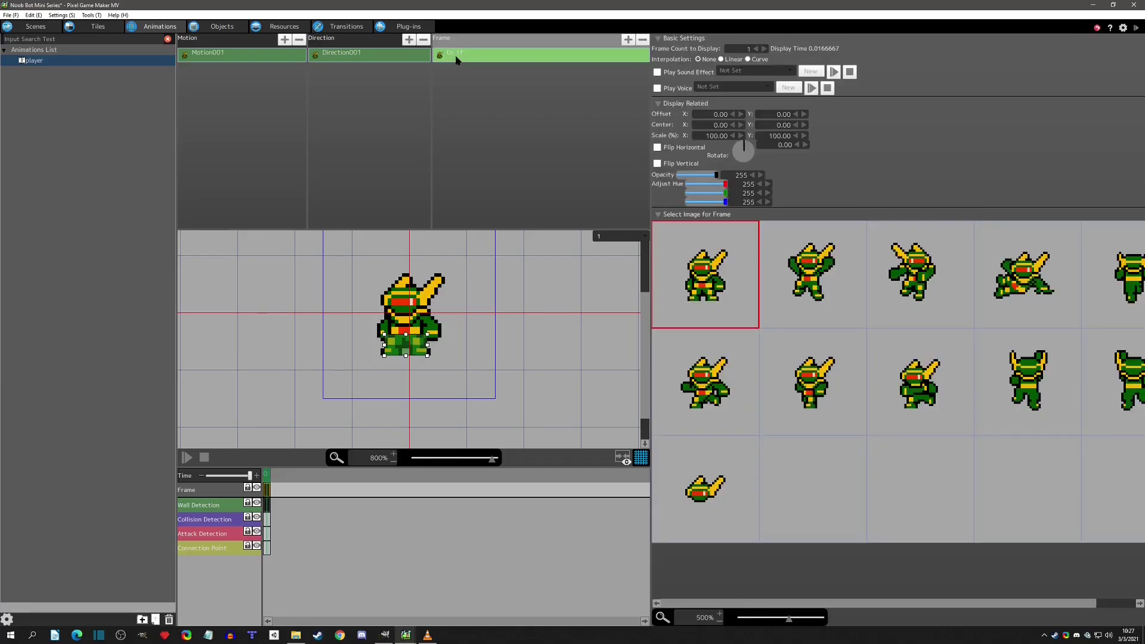
{"action": "left_click", "coordinate": [658, 147]}
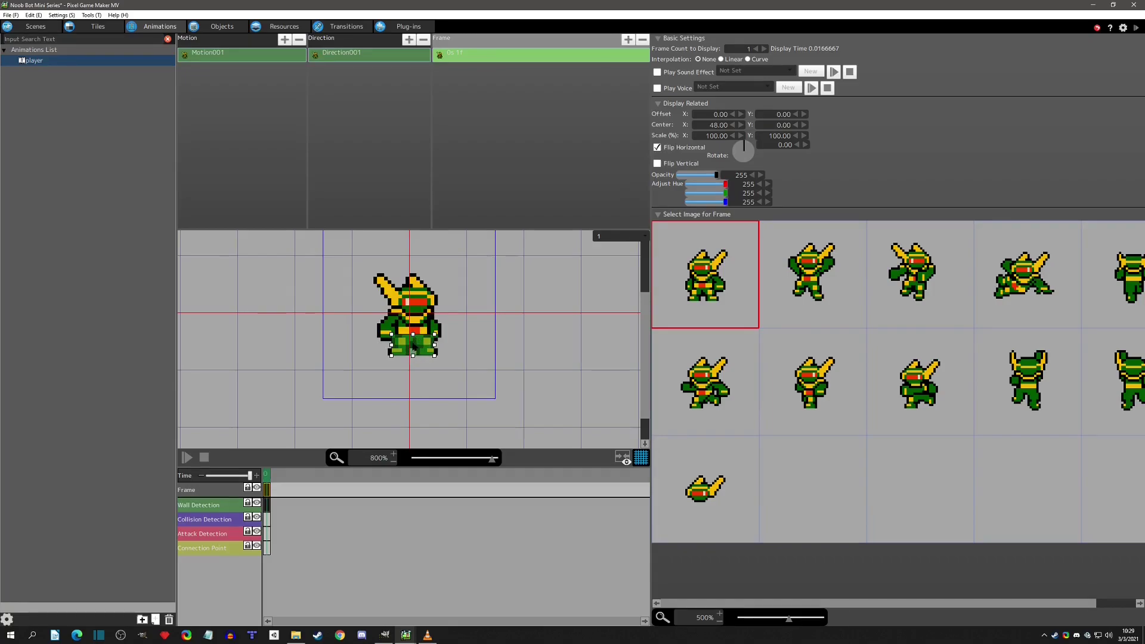
{"action": "left_click", "coordinate": [658, 148]}
{"action": "left_click", "coordinate": [404, 348]}
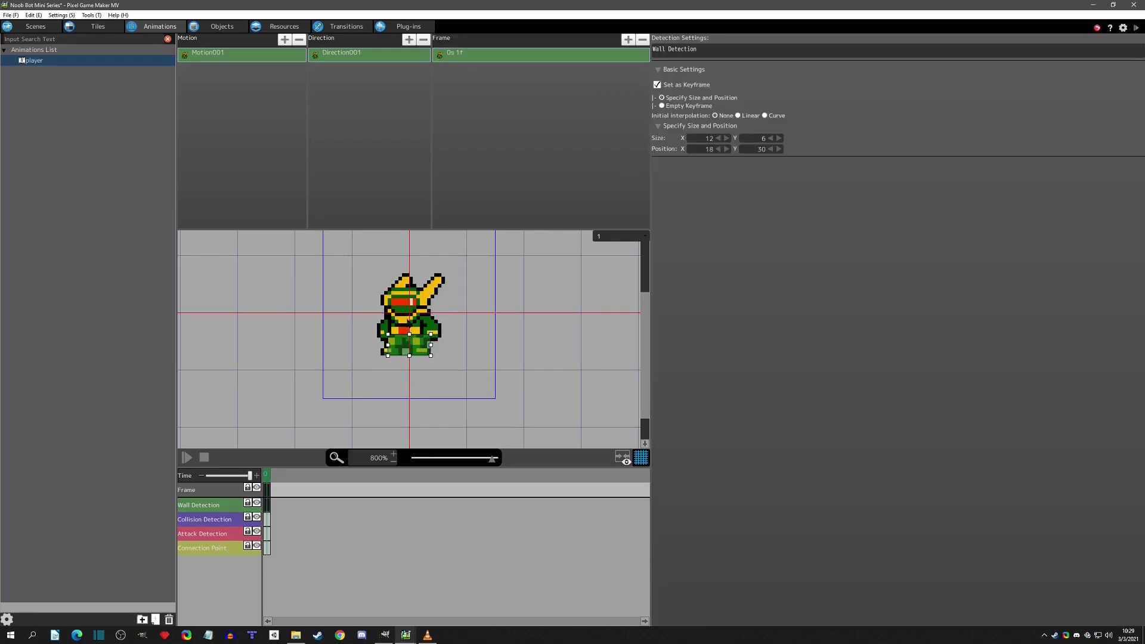
{"action": "left_click", "coordinate": [466, 53]}
{"action": "left_click", "coordinate": [659, 148]}
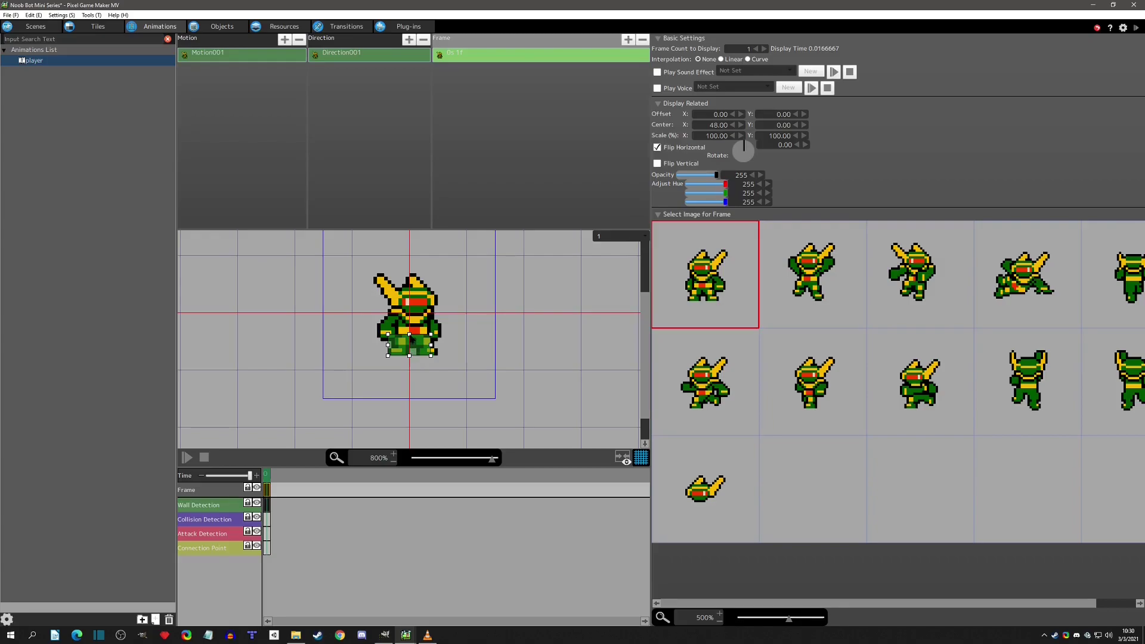
Try wall detection heights of 17 and 9, and restore the height to 6 at Y position 30.
{"action": "left_click_drag", "start_coordinate": [409, 334], "coordinate": [412, 300]}
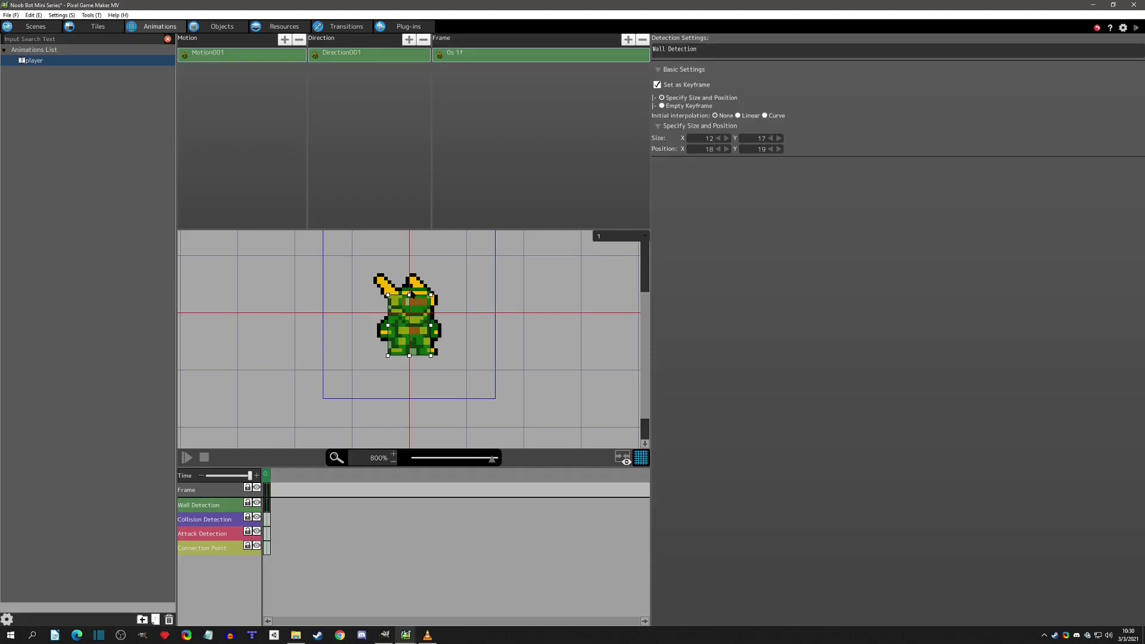
{"action": "left_click_drag", "start_coordinate": [410, 295], "coordinate": [410, 328]}
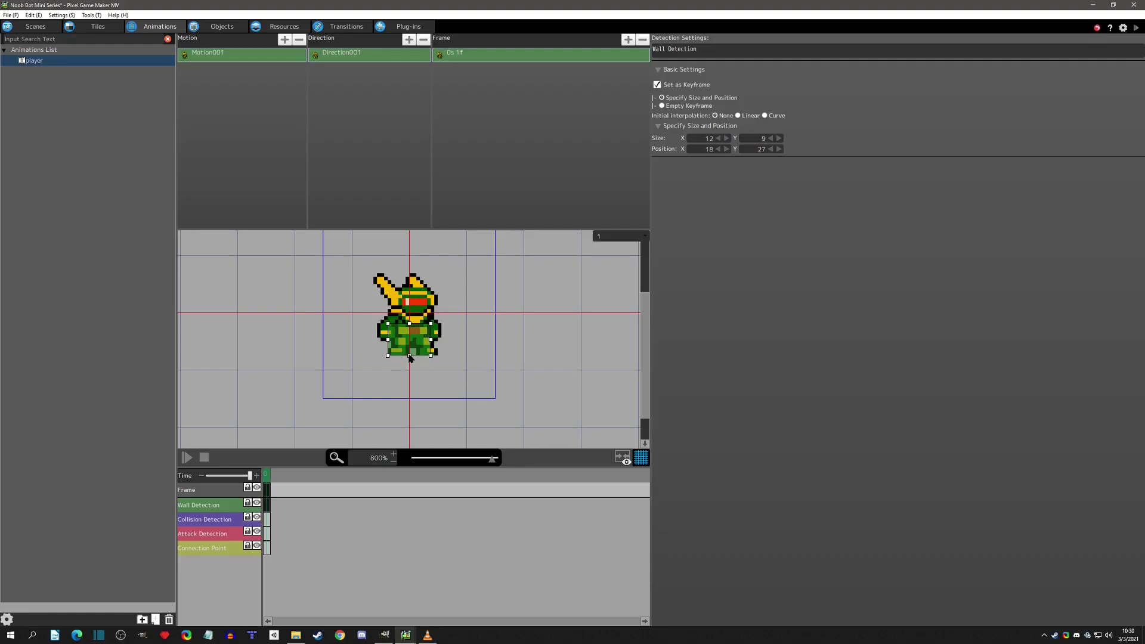
{"action": "left_click_drag", "start_coordinate": [410, 324], "coordinate": [410, 338]}
Preview the frame with resource set 2 and return the preview to resource set 1.
{"action": "left_click", "coordinate": [607, 239]}
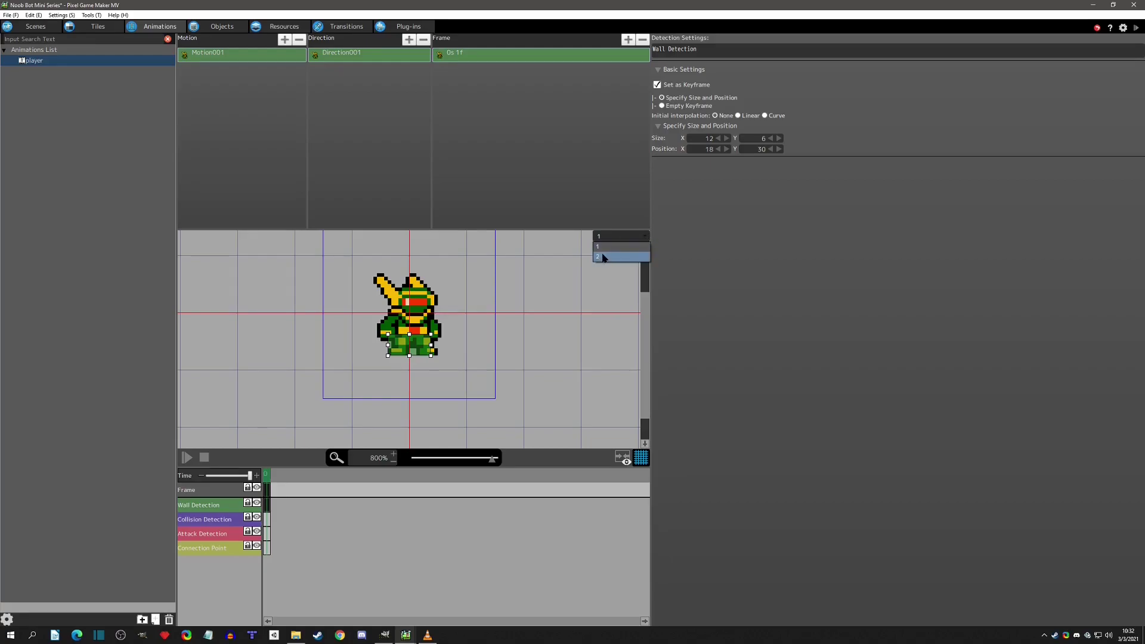
{"action": "left_click", "coordinate": [604, 258]}
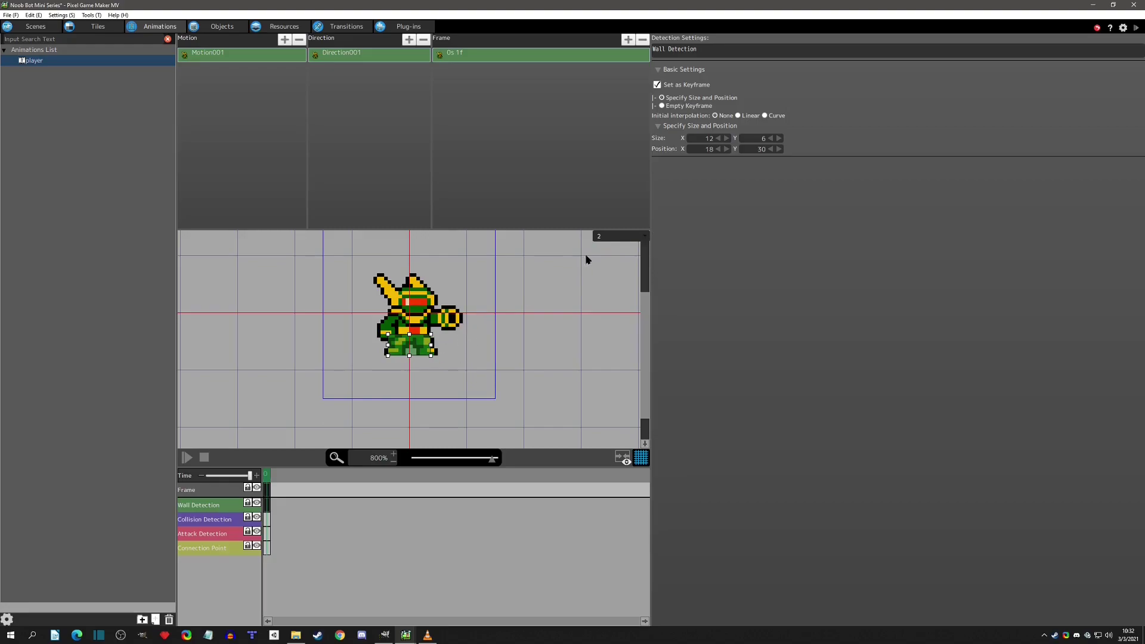
{"action": "left_click", "coordinate": [606, 238]}
{"action": "left_click", "coordinate": [608, 247]}
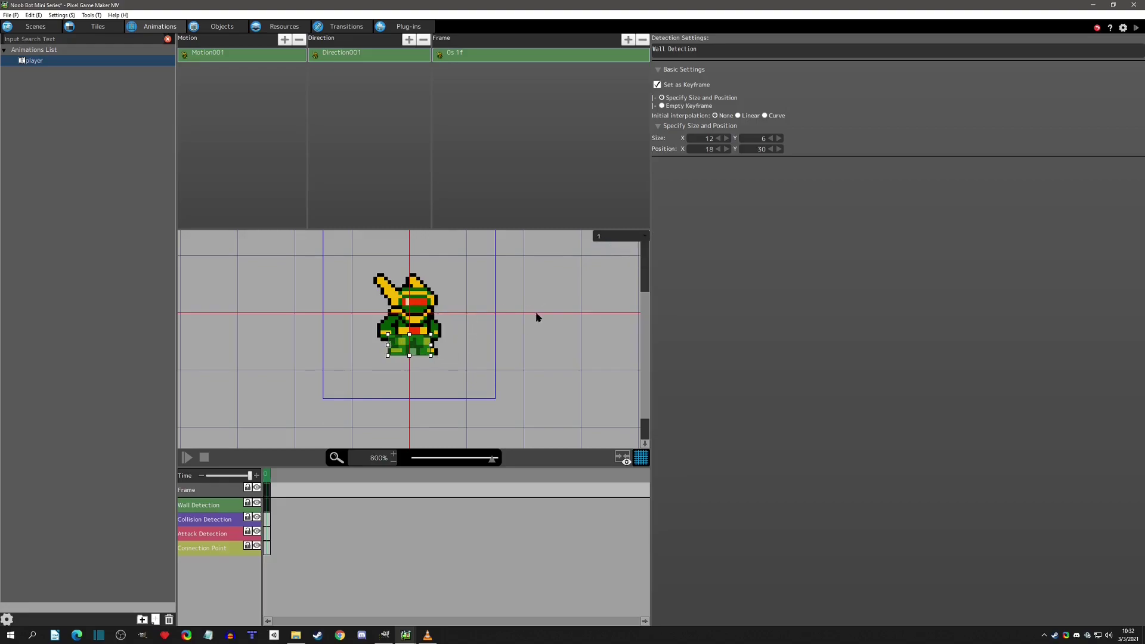
Preview the frame with resource set 2 and rename the player animation's motion to idle.
{"action": "left_click", "coordinate": [612, 238]}
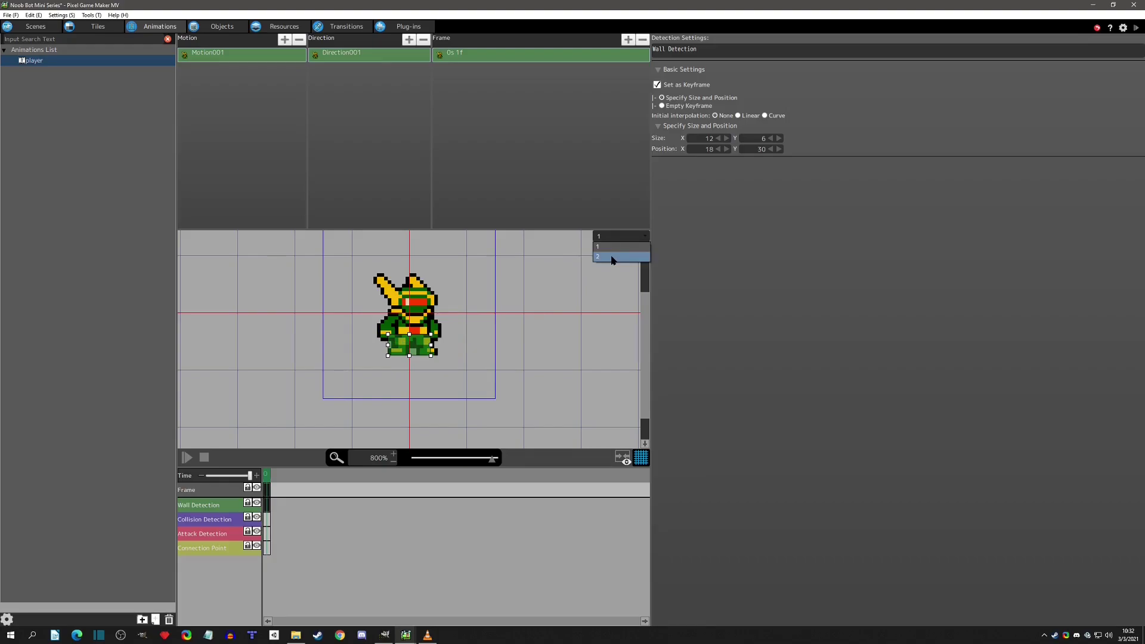
{"action": "left_click", "coordinate": [612, 258]}
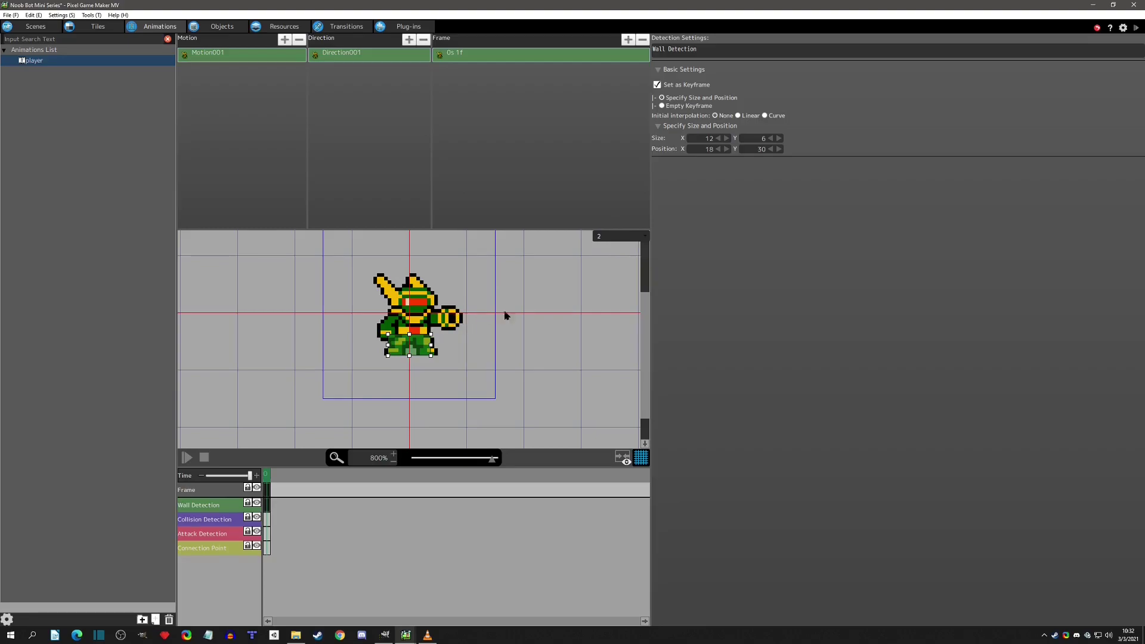
{"action": "left_click", "coordinate": [215, 55]}
{"action": "left_click", "coordinate": [213, 57]}
{"action": "key", "text": "ctrl+a"}
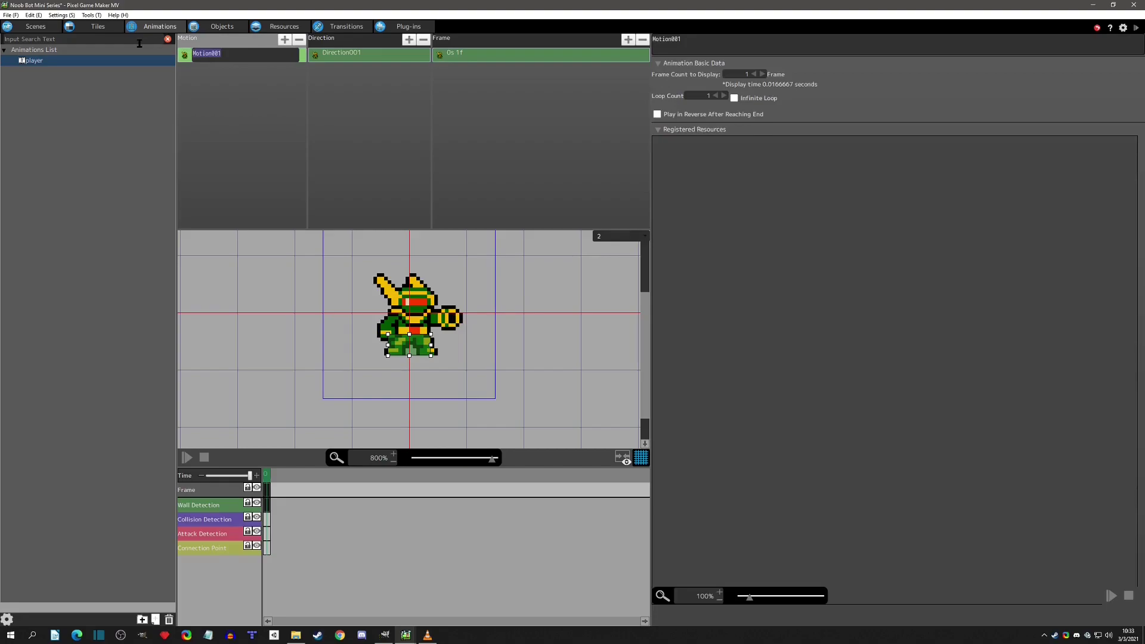
{"action": "type", "text": "idle"}
{"action": "key", "text": "Return"}
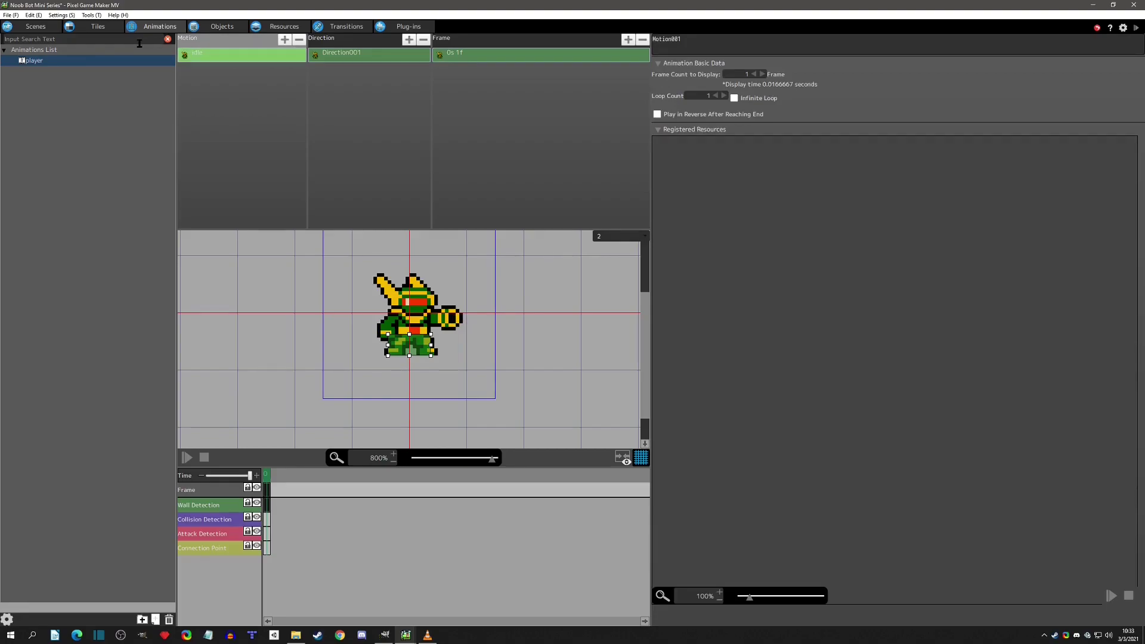
Rename the idle motion's direction to 6 and turn off the frame's horizontal flip.
{"action": "left_click", "coordinate": [365, 55]}
{"action": "left_click", "coordinate": [365, 55]}
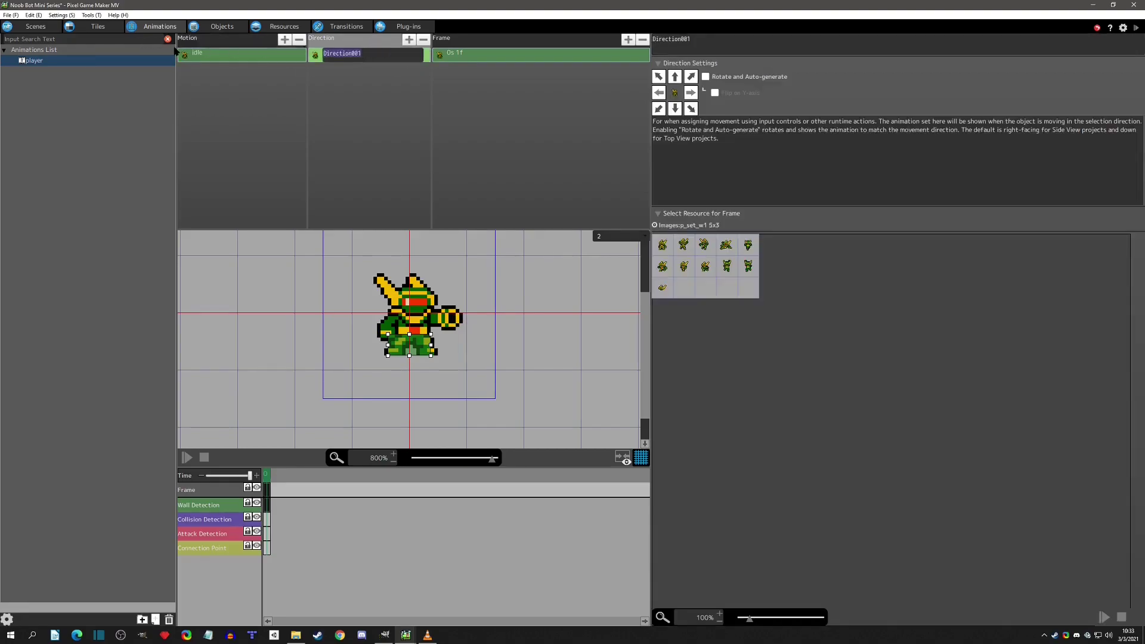
{"action": "type", "text": "4"}
{"action": "left_click", "coordinate": [448, 57]}
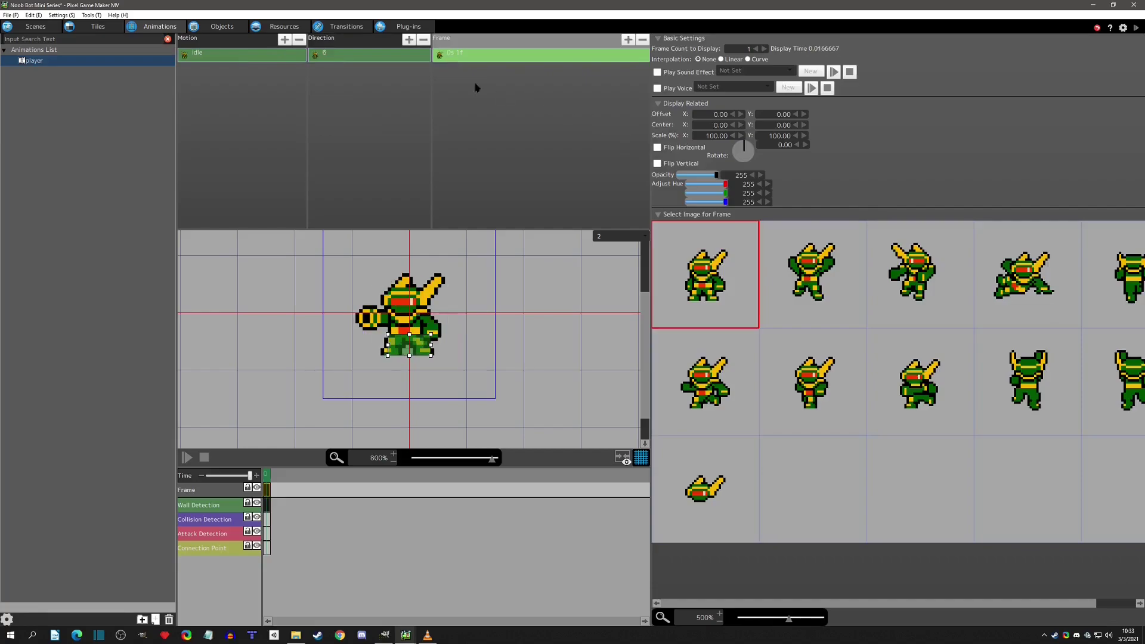
Rename the direction to 4 with left as its movement direction, and return the preview to resource set 1.
{"action": "left_click", "coordinate": [389, 58]}
{"action": "left_click", "coordinate": [389, 57]}
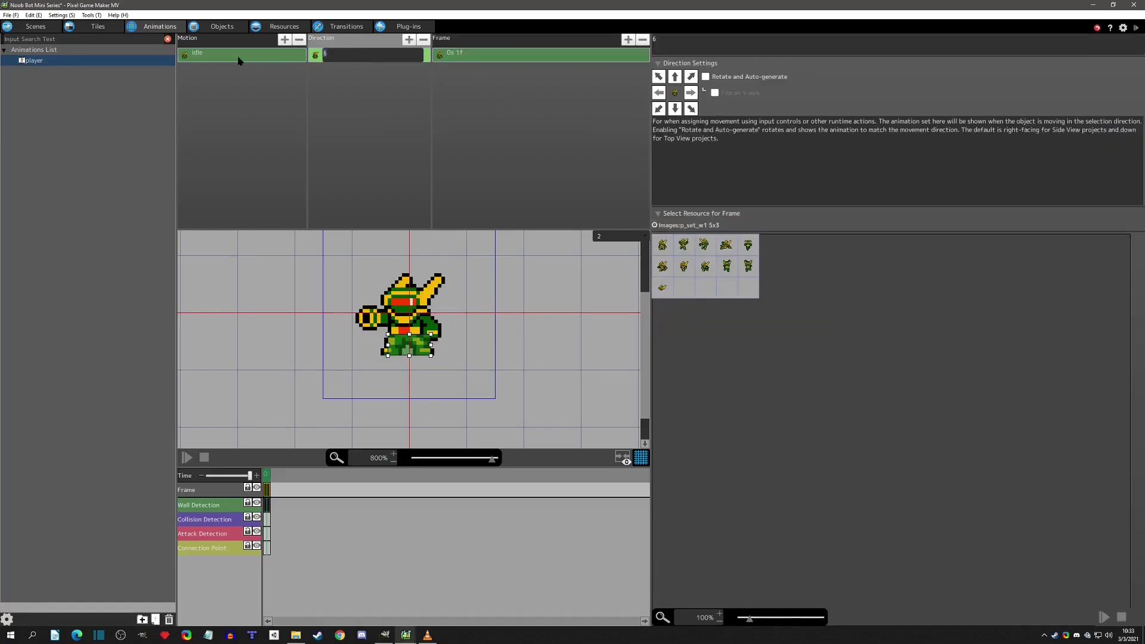
{"action": "left_click", "coordinate": [660, 93]}
{"action": "left_click", "coordinate": [453, 62]}
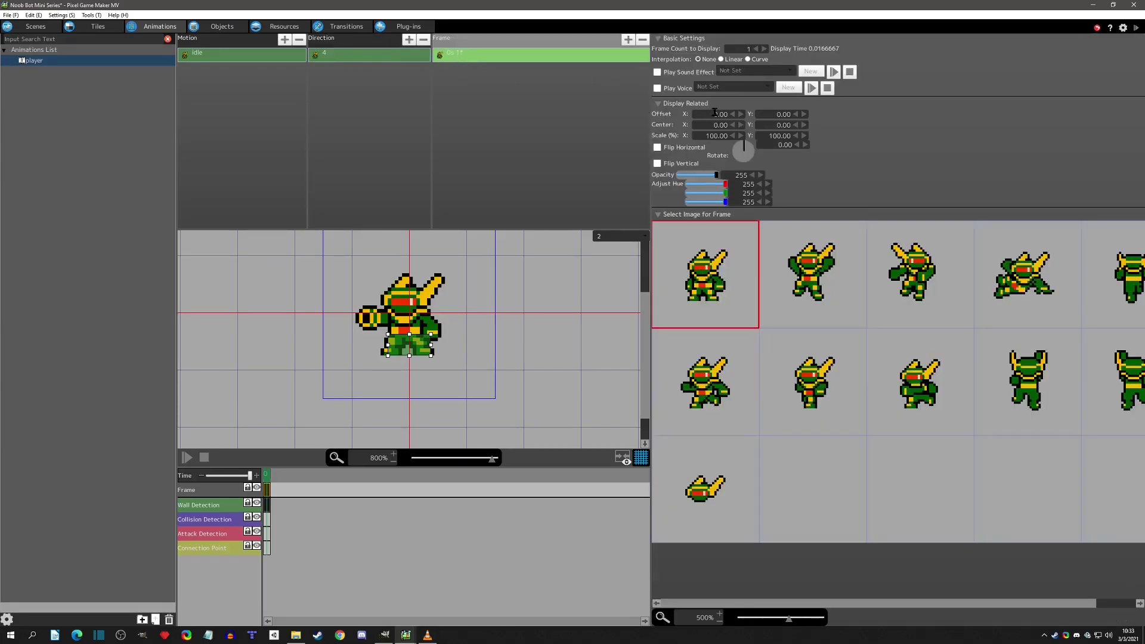
{"action": "left_click", "coordinate": [607, 237]}
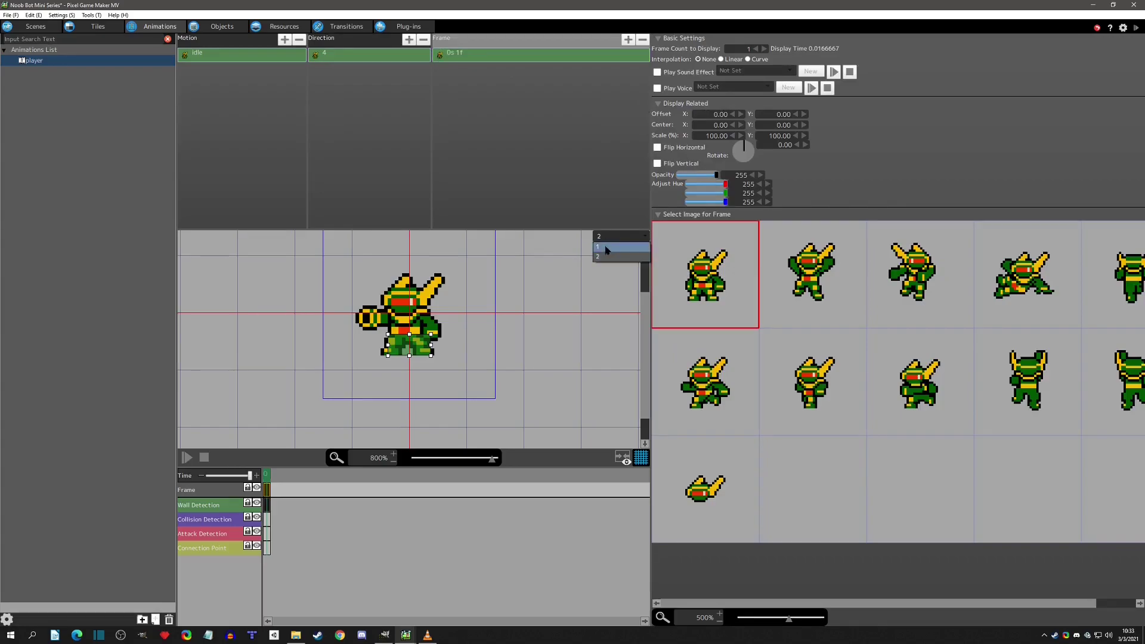
{"action": "left_click", "coordinate": [603, 246]}
Duplicate direction 4 of the idle motion as direction 6 and flip the copy's frame horizontally.
{"action": "left_click", "coordinate": [341, 62]}
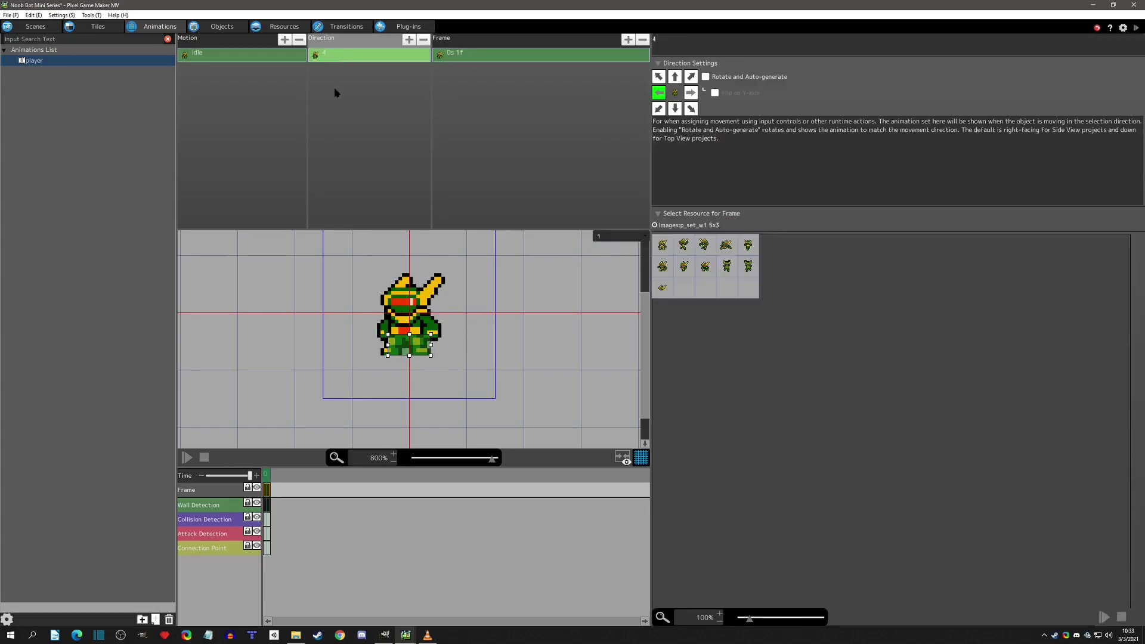
{"action": "double_click", "coordinate": [334, 92]}
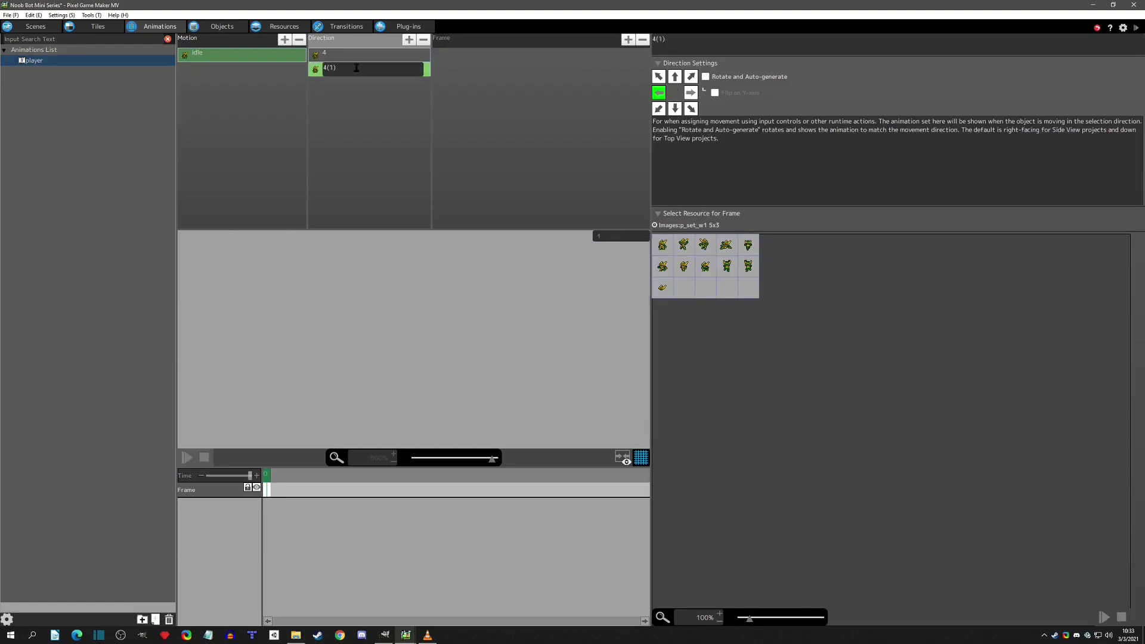
{"action": "key", "text": "Return"}
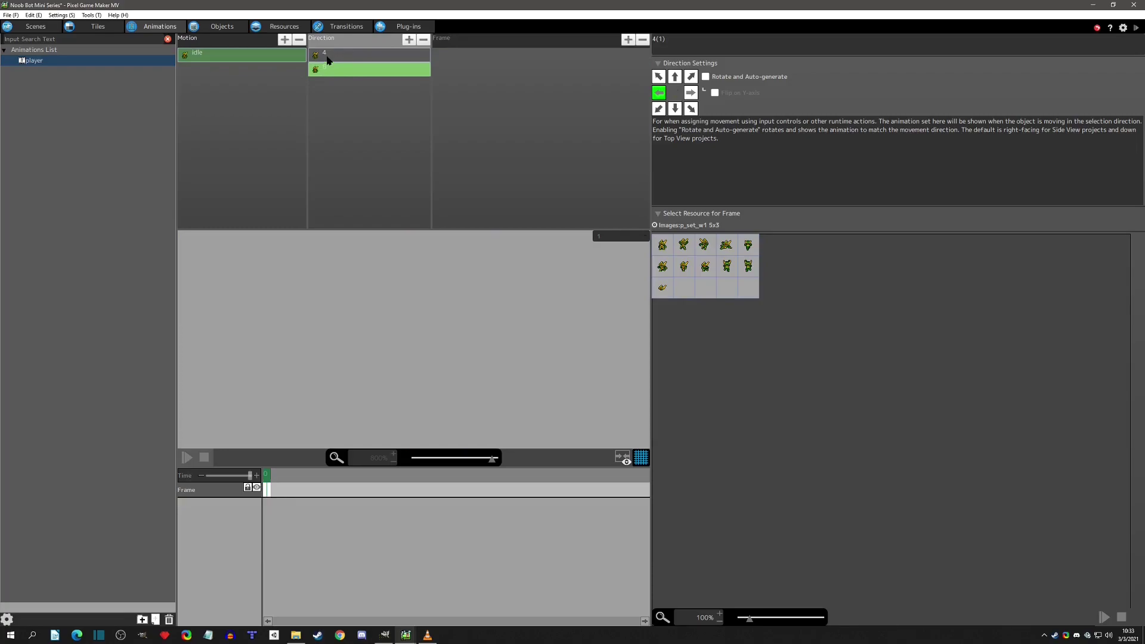
{"action": "left_click", "coordinate": [410, 65]}
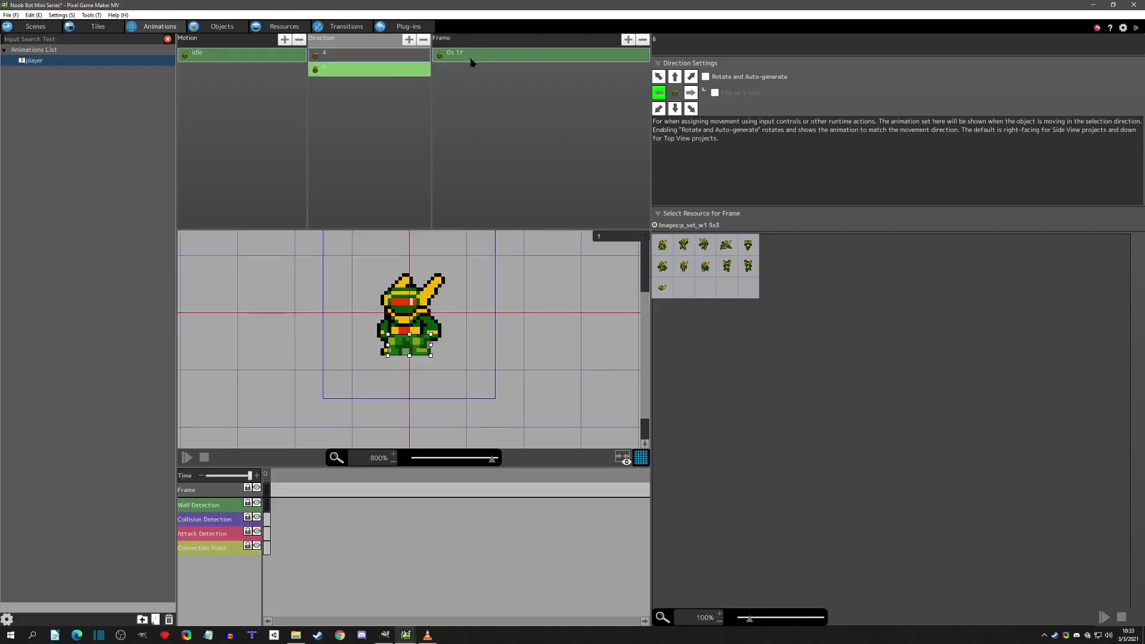
{"action": "left_click", "coordinate": [658, 148]}
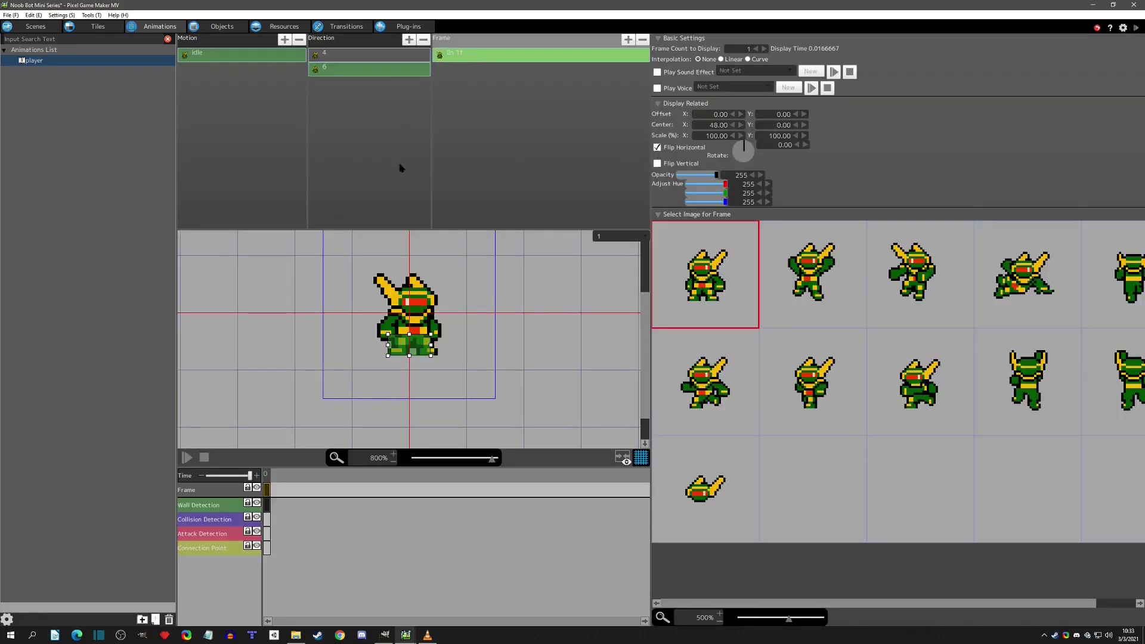
Duplicate the idle motion, rename the copy to walk and reselect the idle motion.
{"action": "left_click", "coordinate": [242, 56]}
{"action": "double_click", "coordinate": [232, 159]}
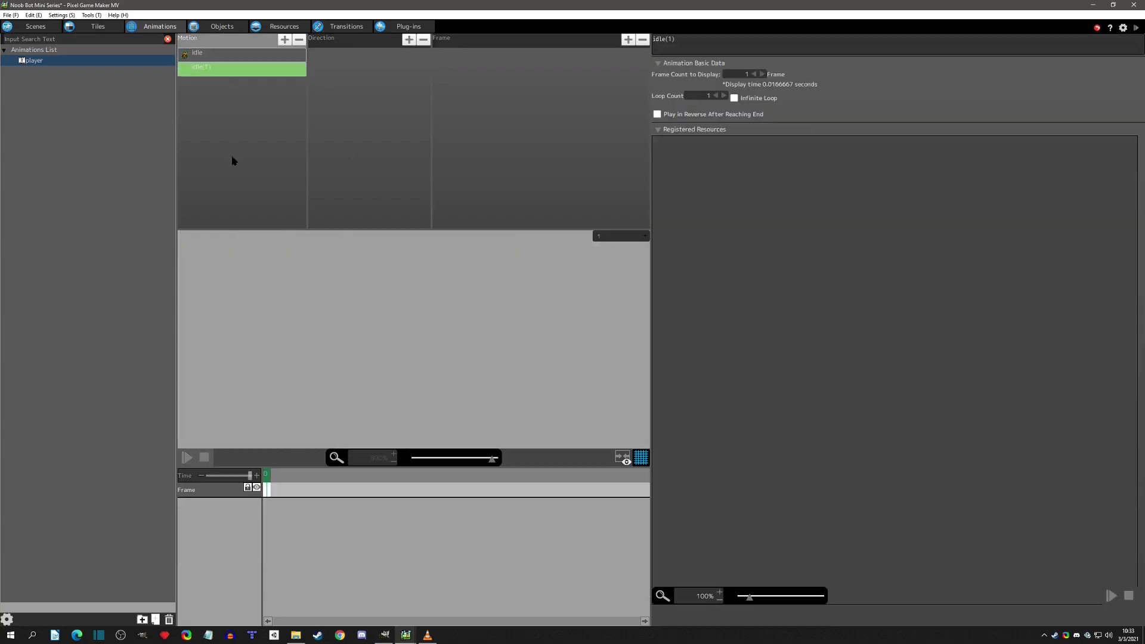
{"action": "left_click", "coordinate": [231, 70]}
{"action": "type", "text": "wa"}
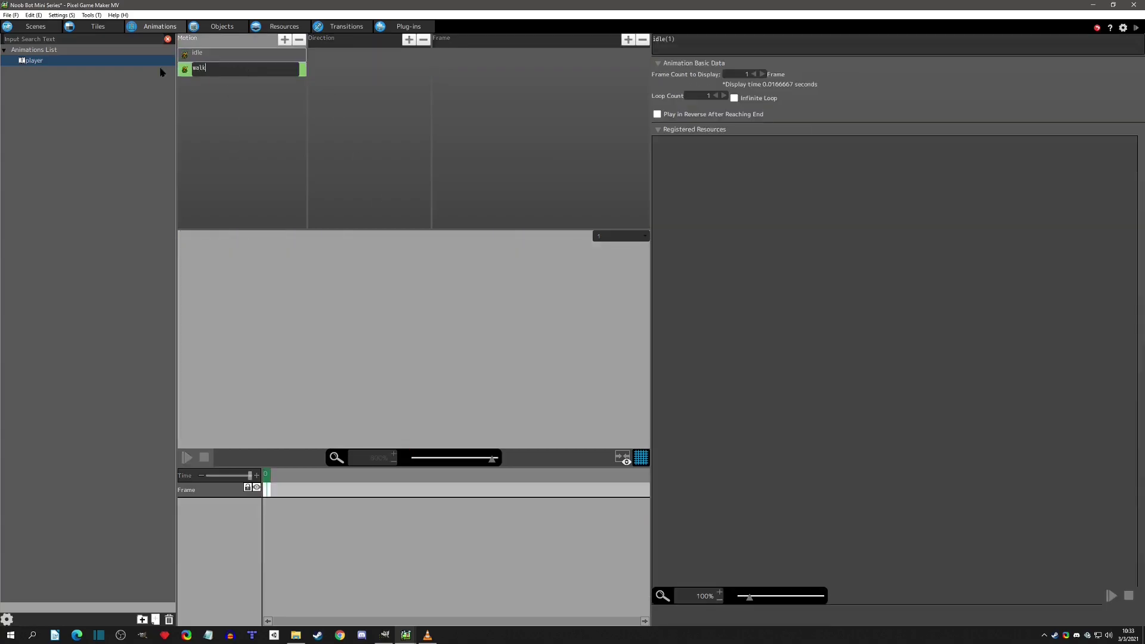
{"action": "type", "text": "lk"}
{"action": "key", "text": "Return"}
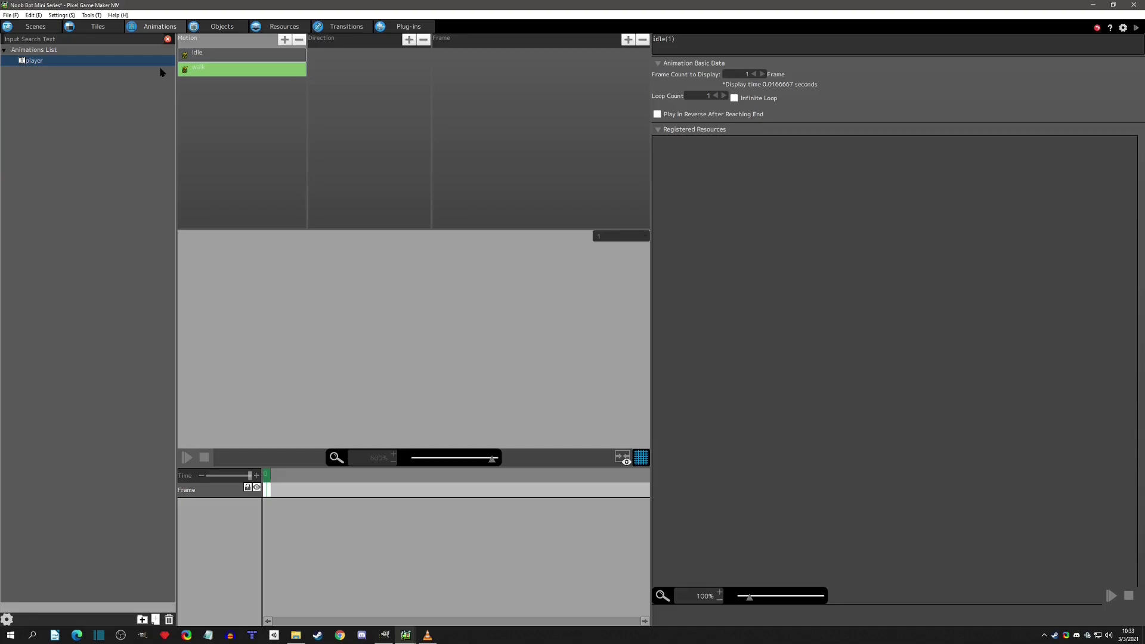
{"action": "left_click", "coordinate": [209, 55]}
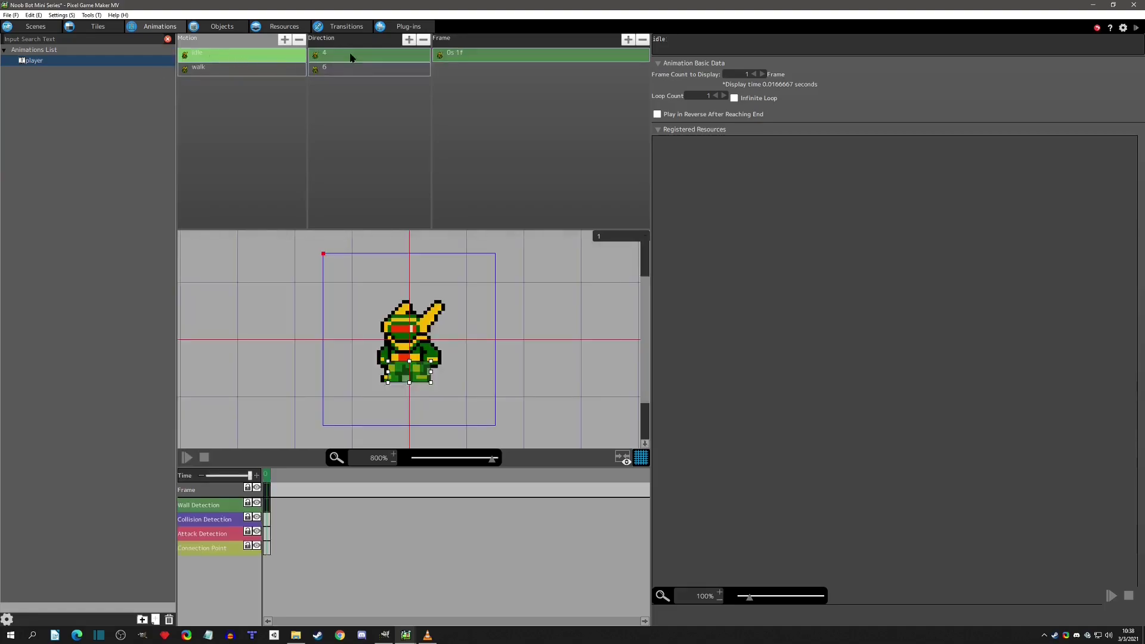